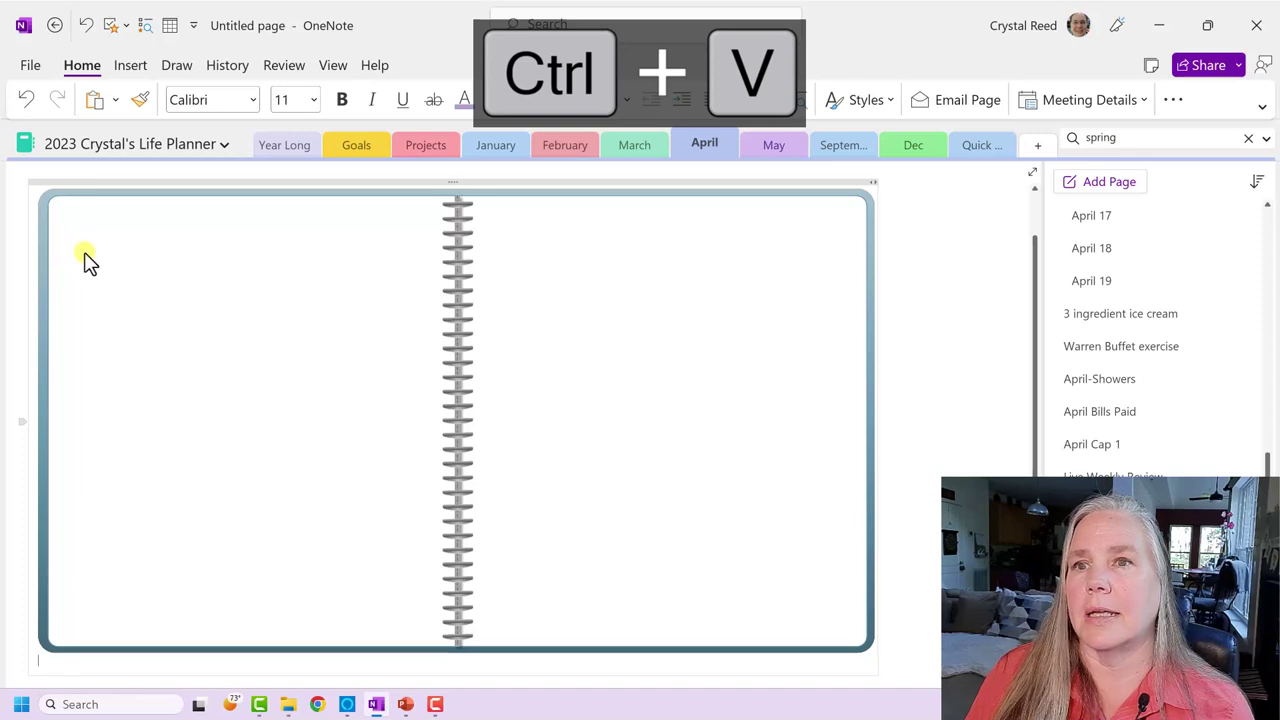
# - Drag the pasted teal spiral-notebook image to sit just below the page's date and time
pyautogui.click(437, 284)
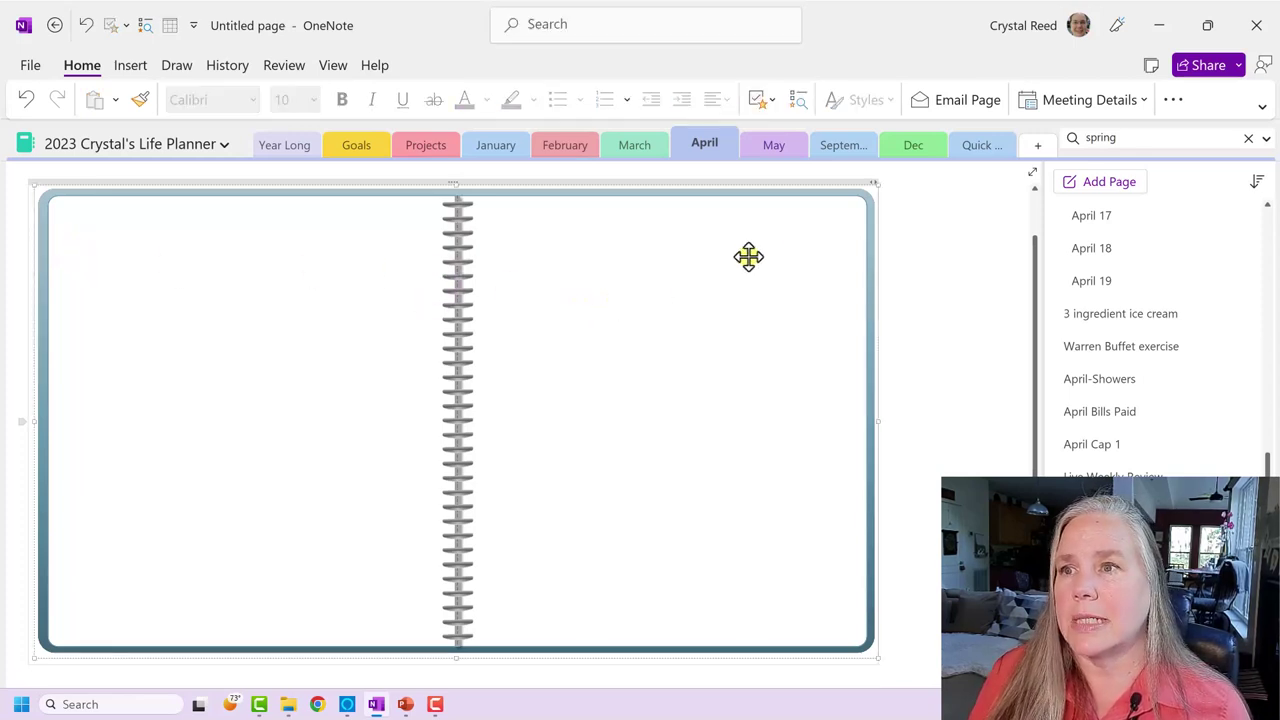
pyautogui.click(837, 223)
pyautogui.click(459, 284)
pyautogui.click(460, 546)
pyautogui.click(569, 566)
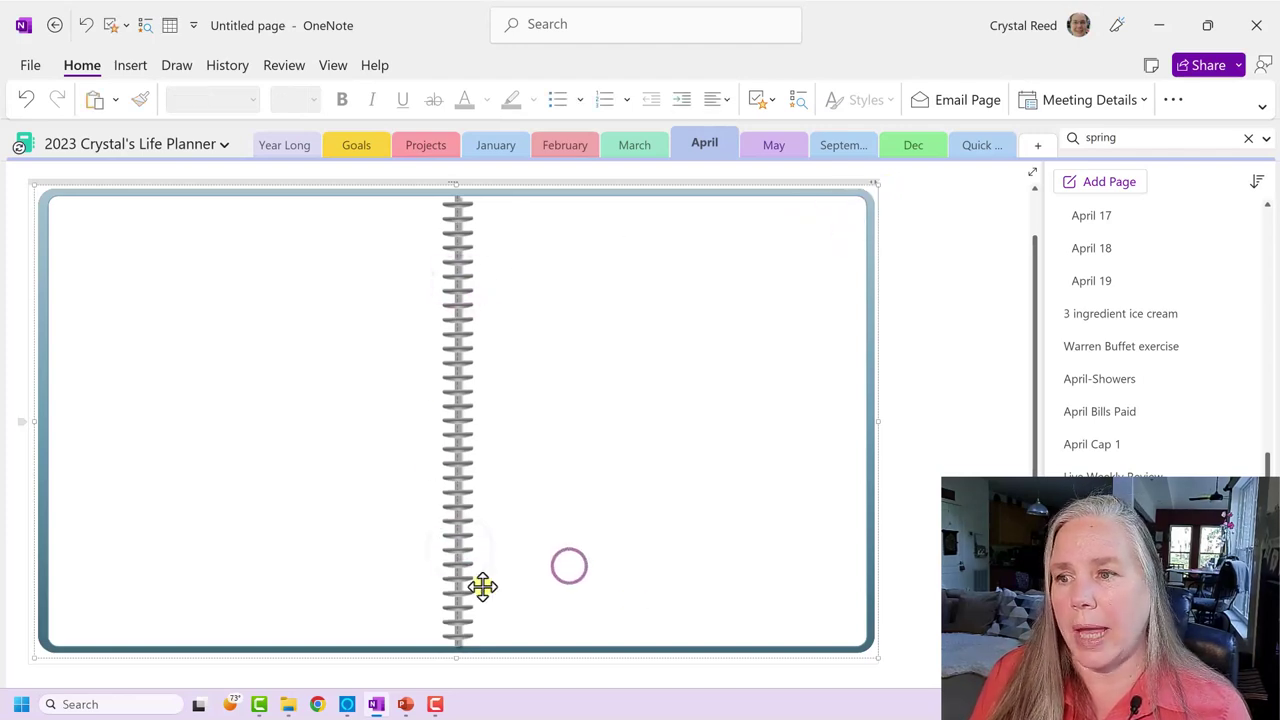
pyautogui.click(588, 492)
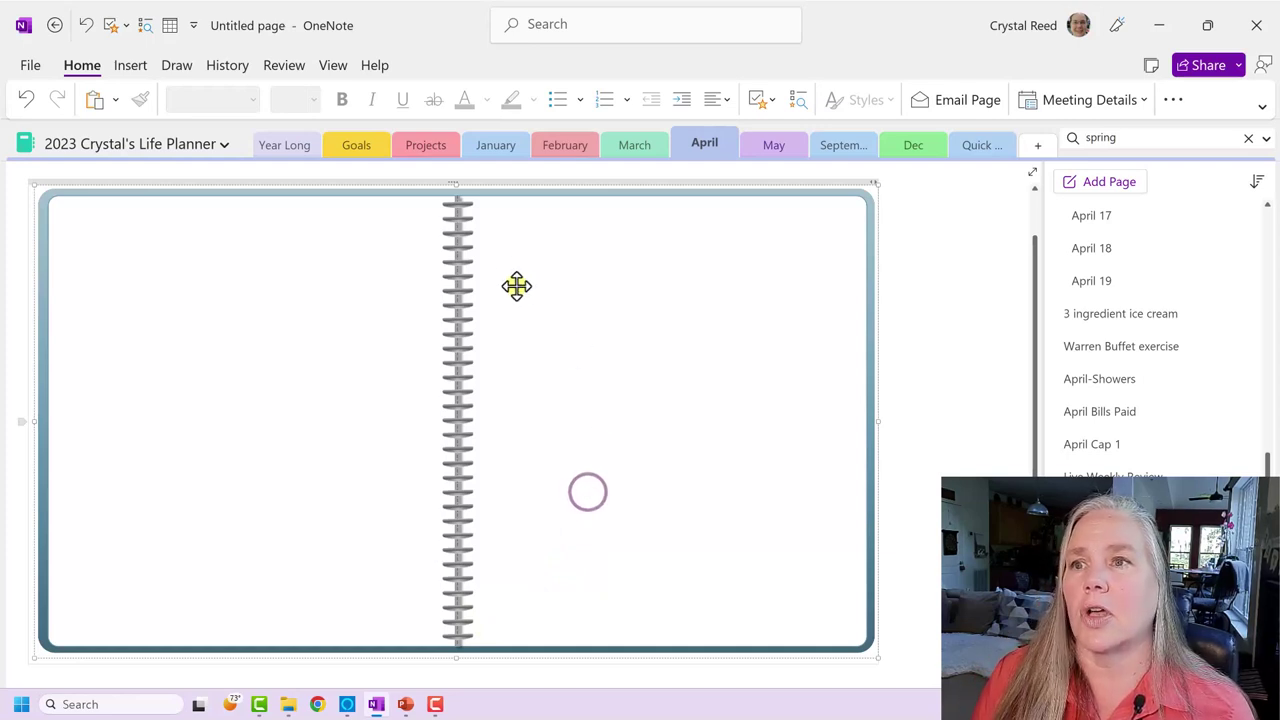
pyautogui.click(480, 252)
pyautogui.moveTo(486, 277); pyautogui.dragTo(607, 290)
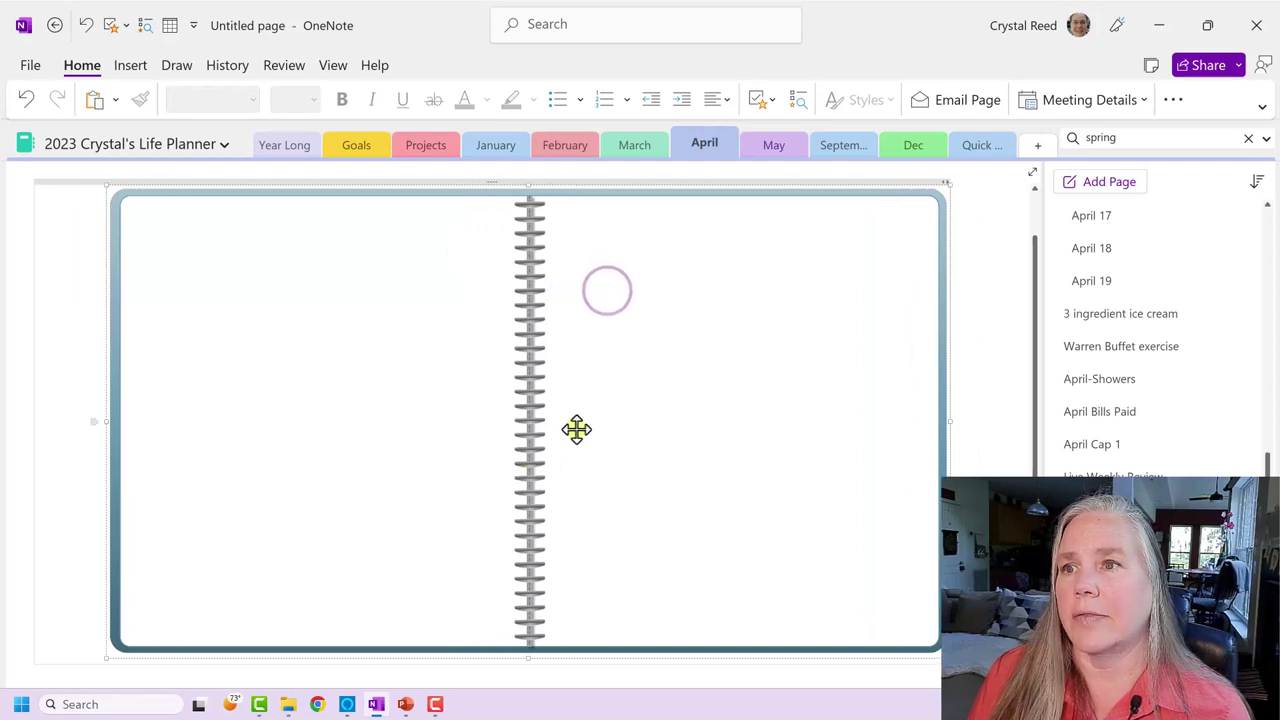
pyautogui.moveTo(574, 420); pyautogui.dragTo(459, 462)
pyautogui.moveTo(909, 449); pyautogui.dragTo(487, 431)
pyautogui.moveTo(594, 477); pyautogui.dragTo(610, 477)
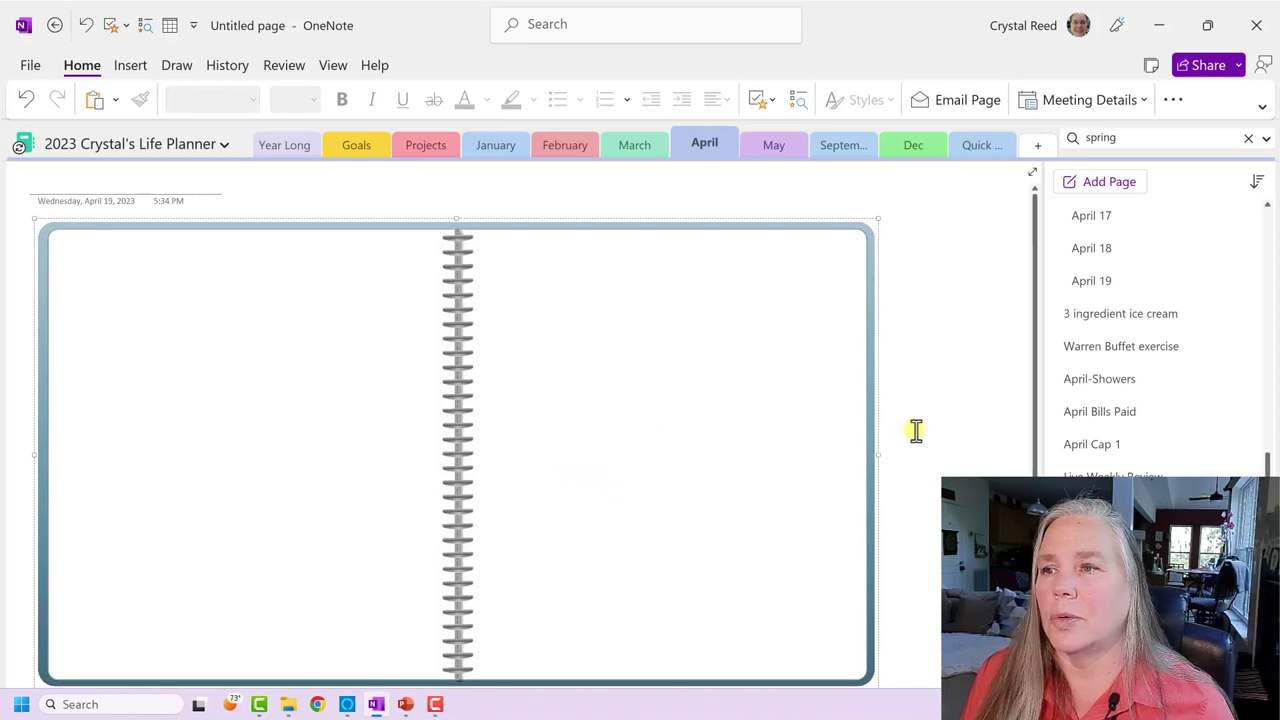
pyautogui.scroll(-1, 916, 430)
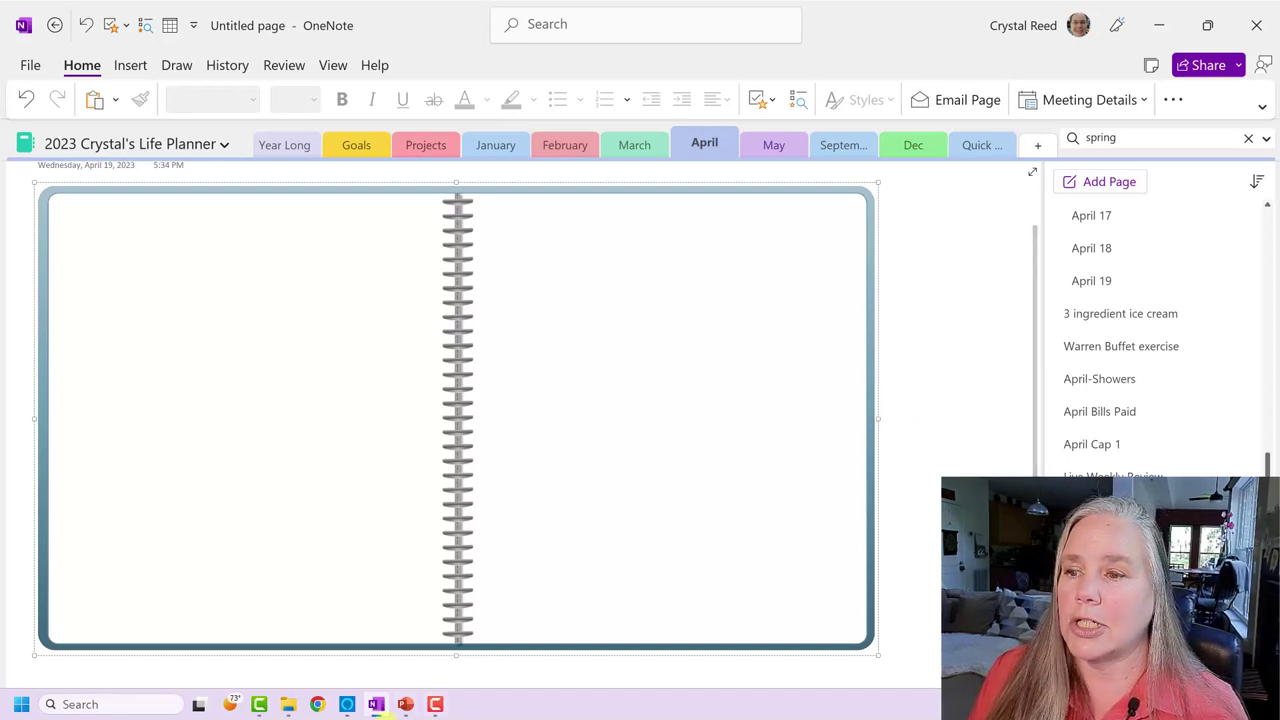
# - In the planner slide deck, apply the purple outline shape style to the notebook page frame
pyautogui.click(405, 704)
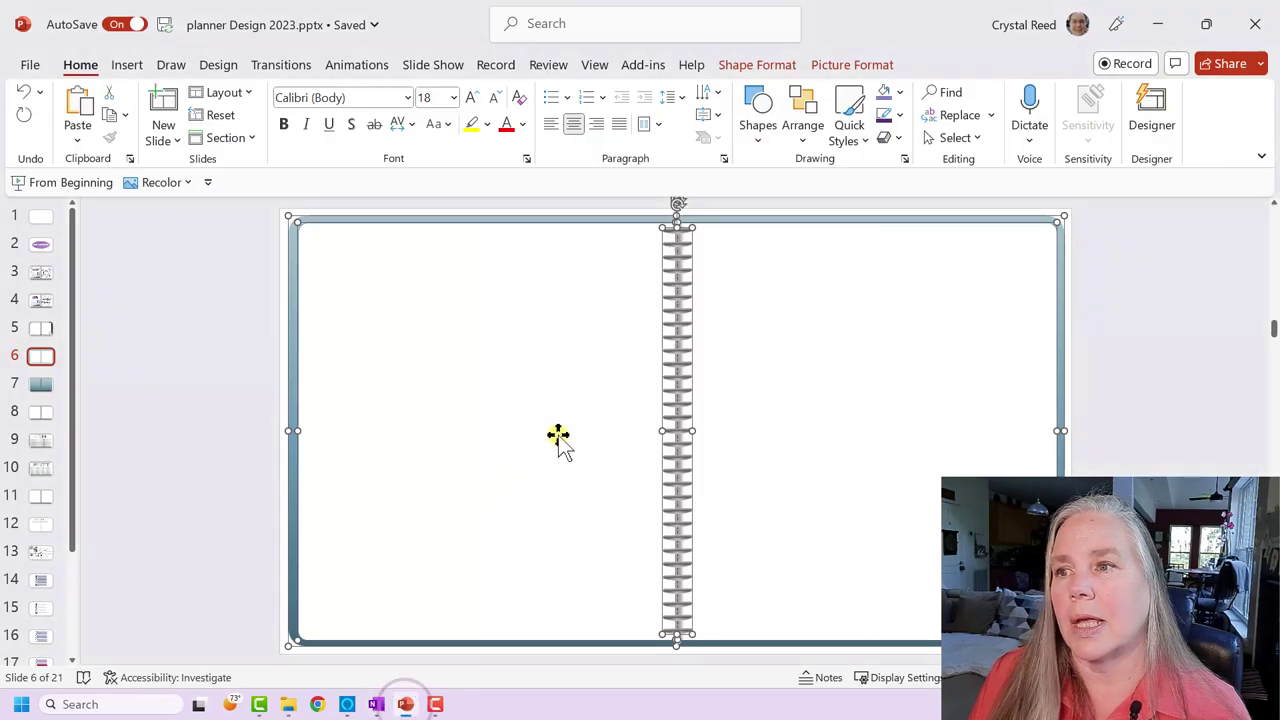
pyautogui.click(834, 420)
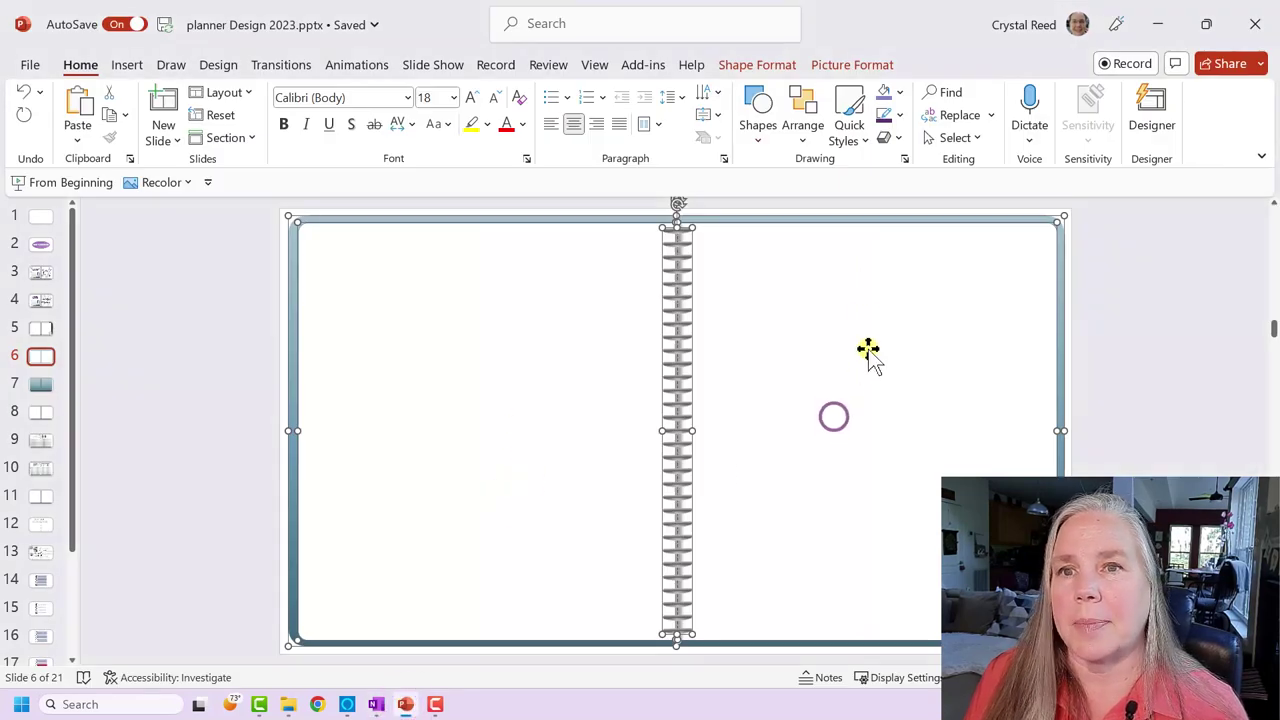
pyautogui.click(1061, 287)
pyautogui.click(1026, 326)
pyautogui.click(1097, 320)
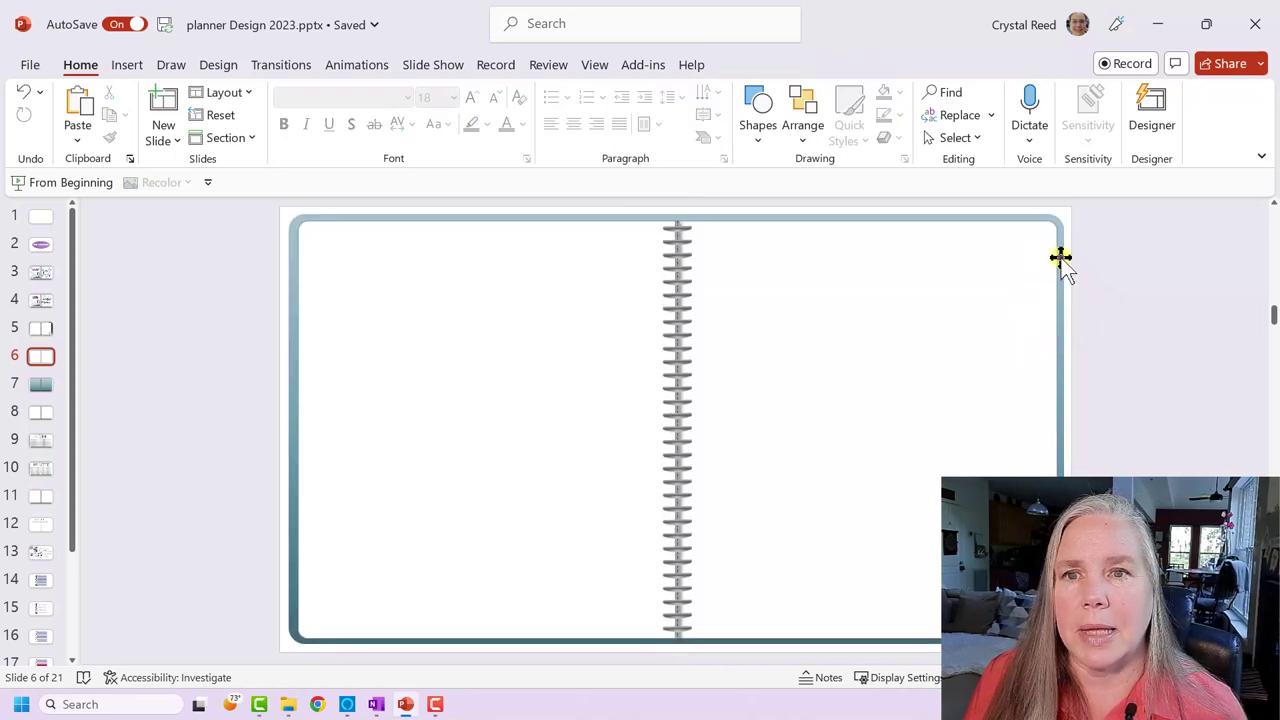
pyautogui.click(1061, 258)
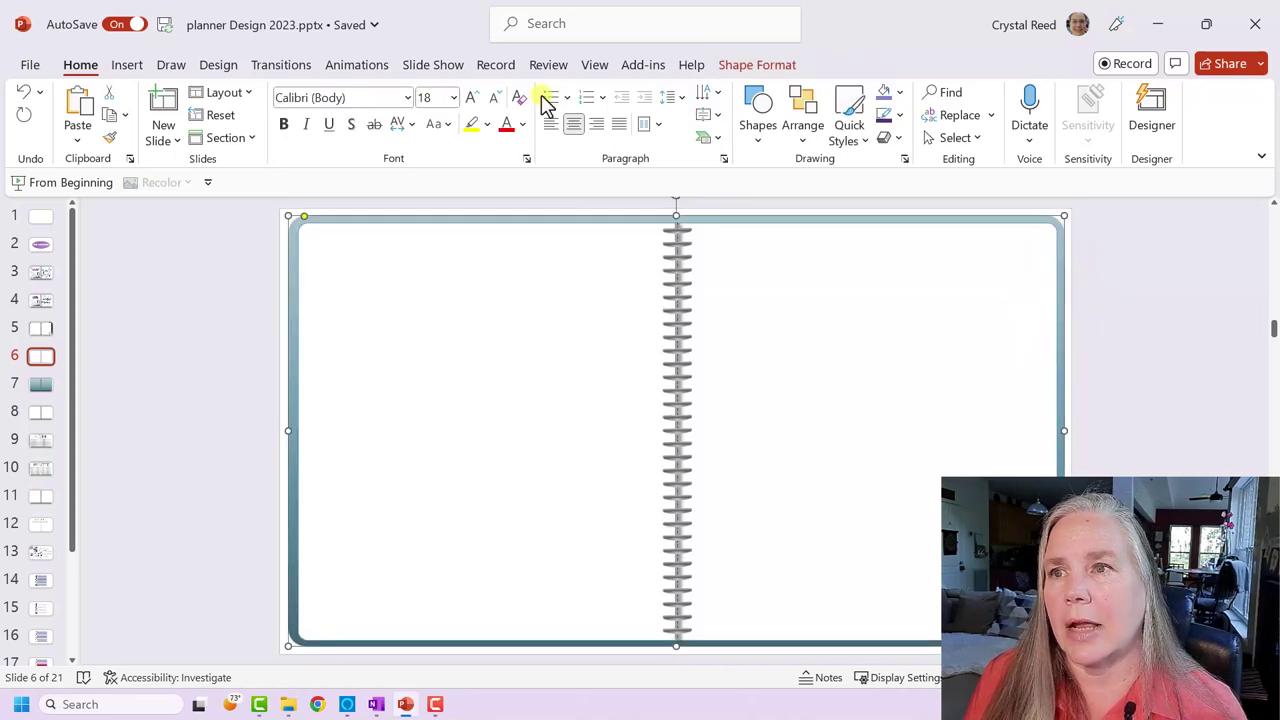
pyautogui.click(740, 65)
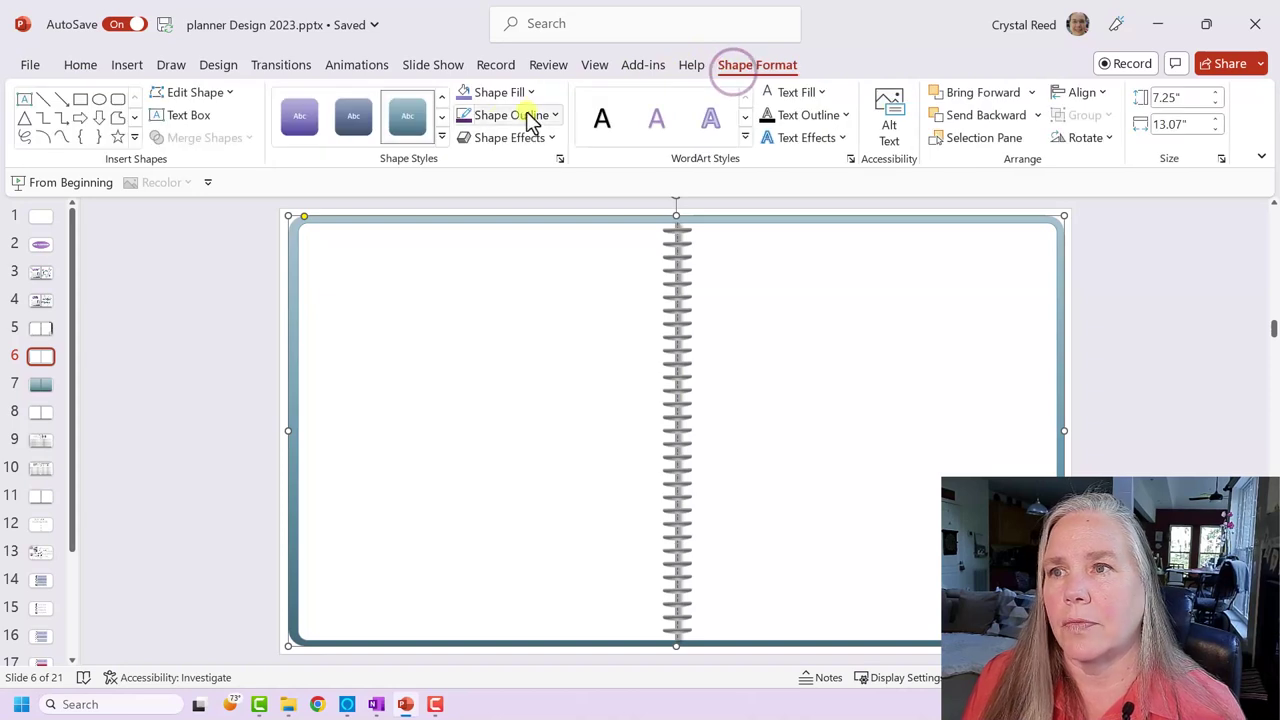
pyautogui.click(441, 117)
pyautogui.click(441, 134)
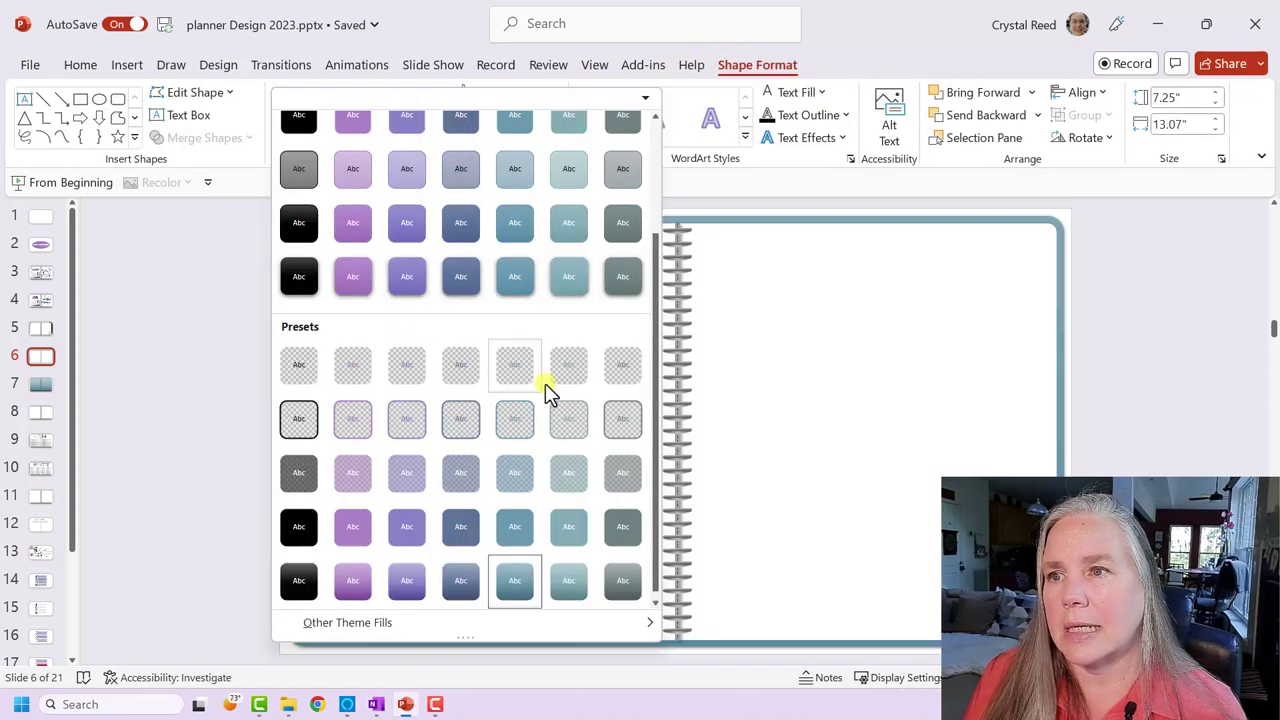
pyautogui.click(355, 240)
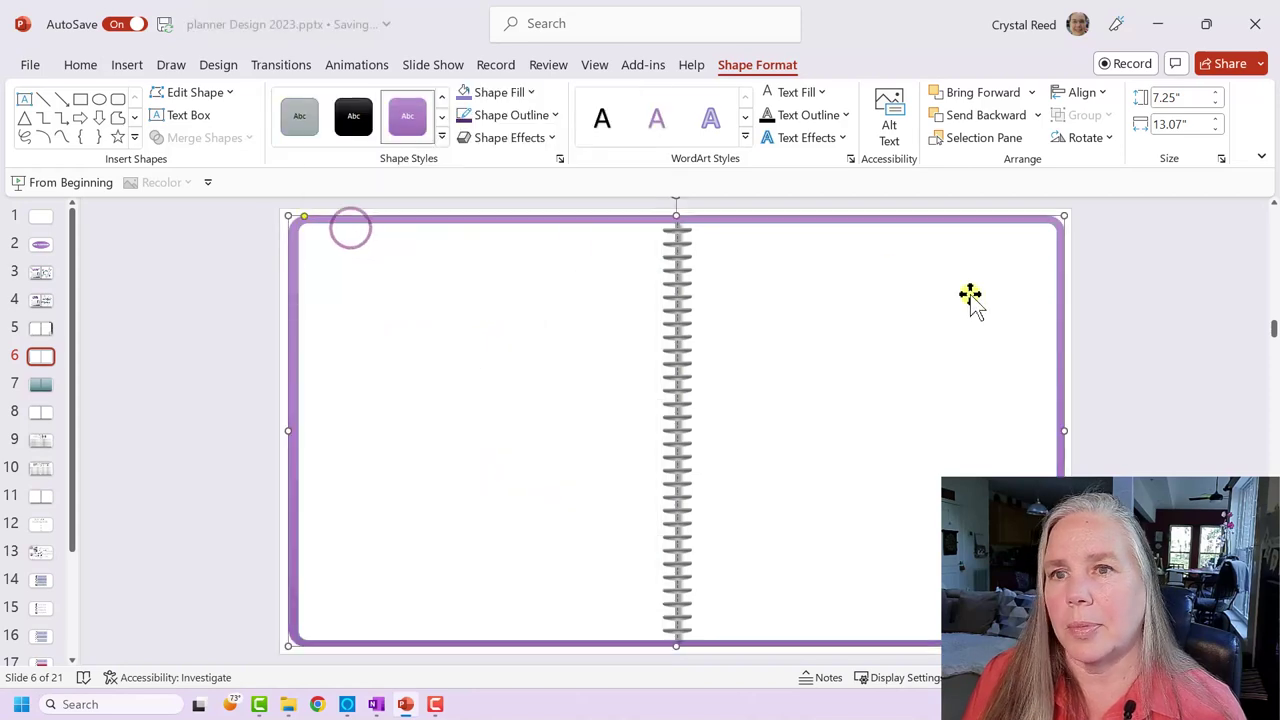
# - Select the purple frame and spiral together and copy them
pyautogui.click(184, 268)
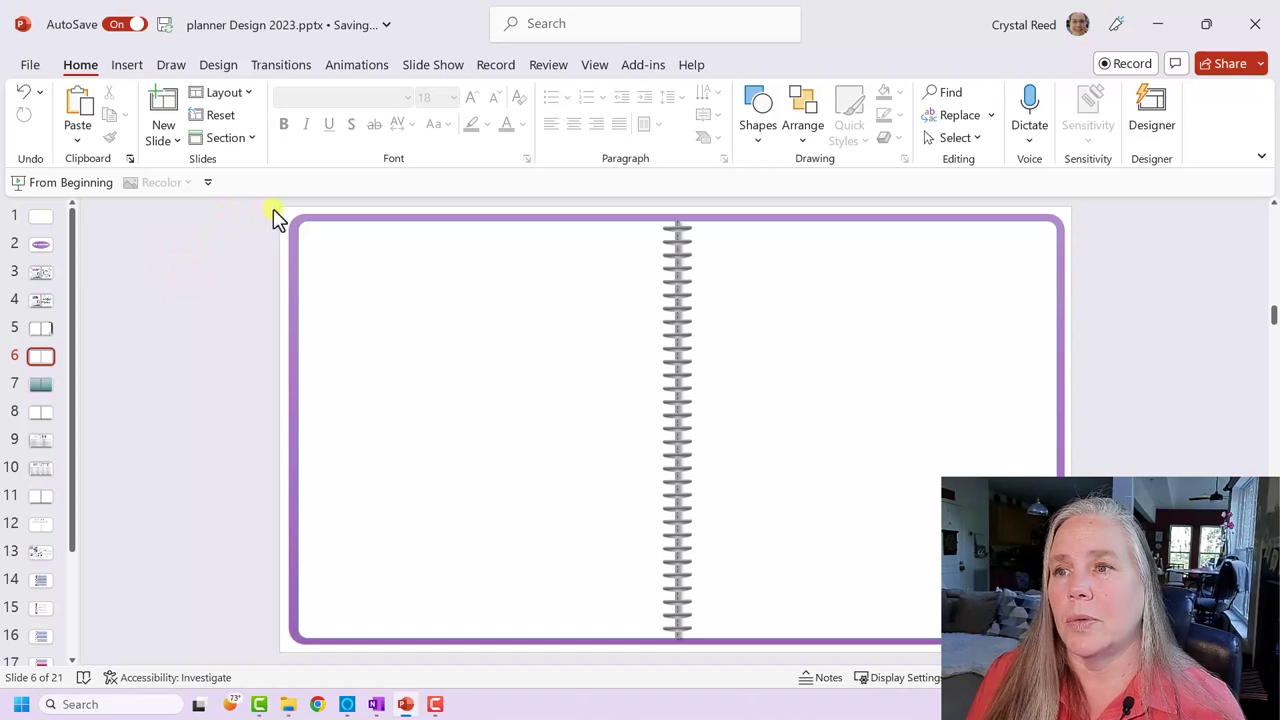
pyautogui.moveTo(285, 214); pyautogui.dragTo(362, 330)
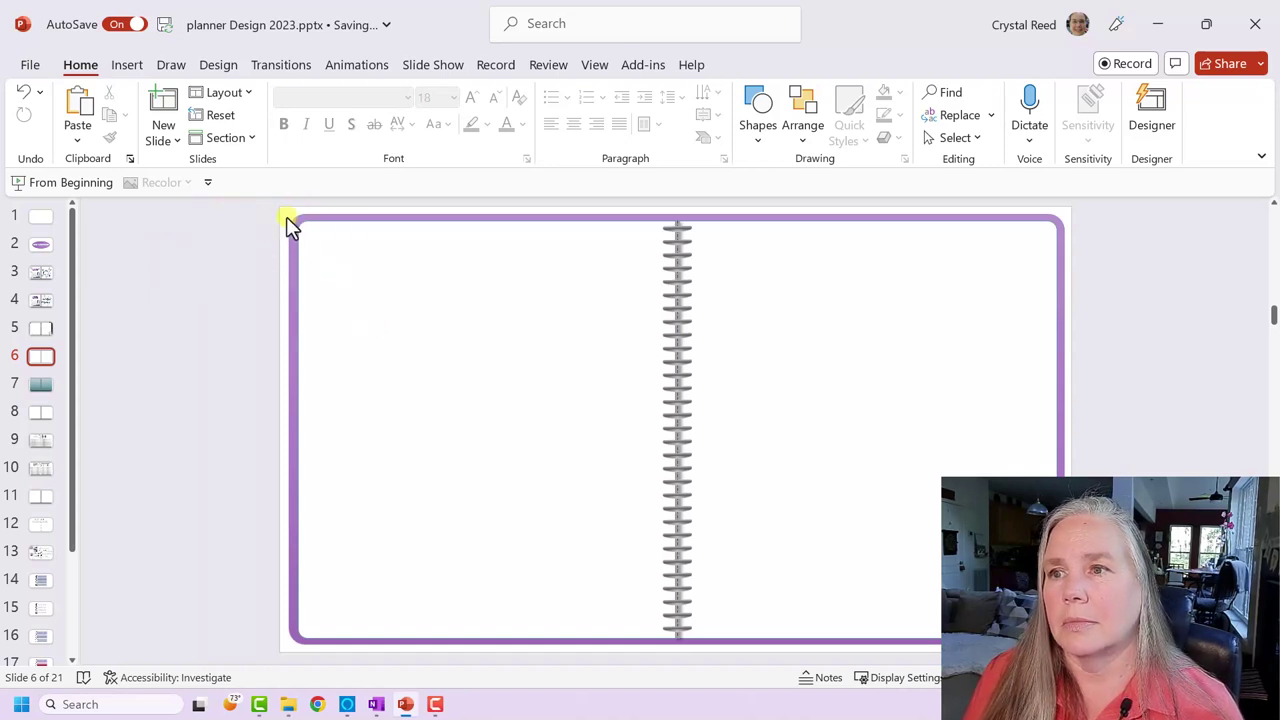
pyautogui.moveTo(286, 211); pyautogui.dragTo(1070, 648)
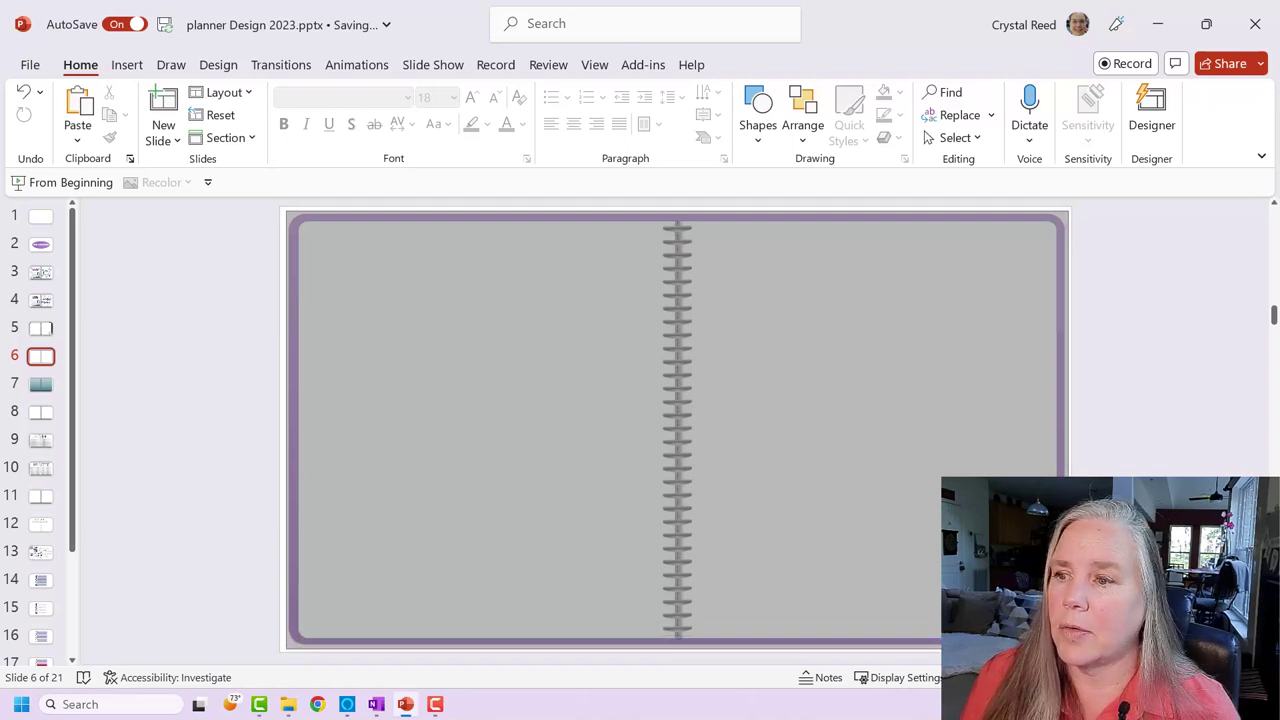
pyautogui.moveTo(1070, 648); pyautogui.dragTo(1070, 648)
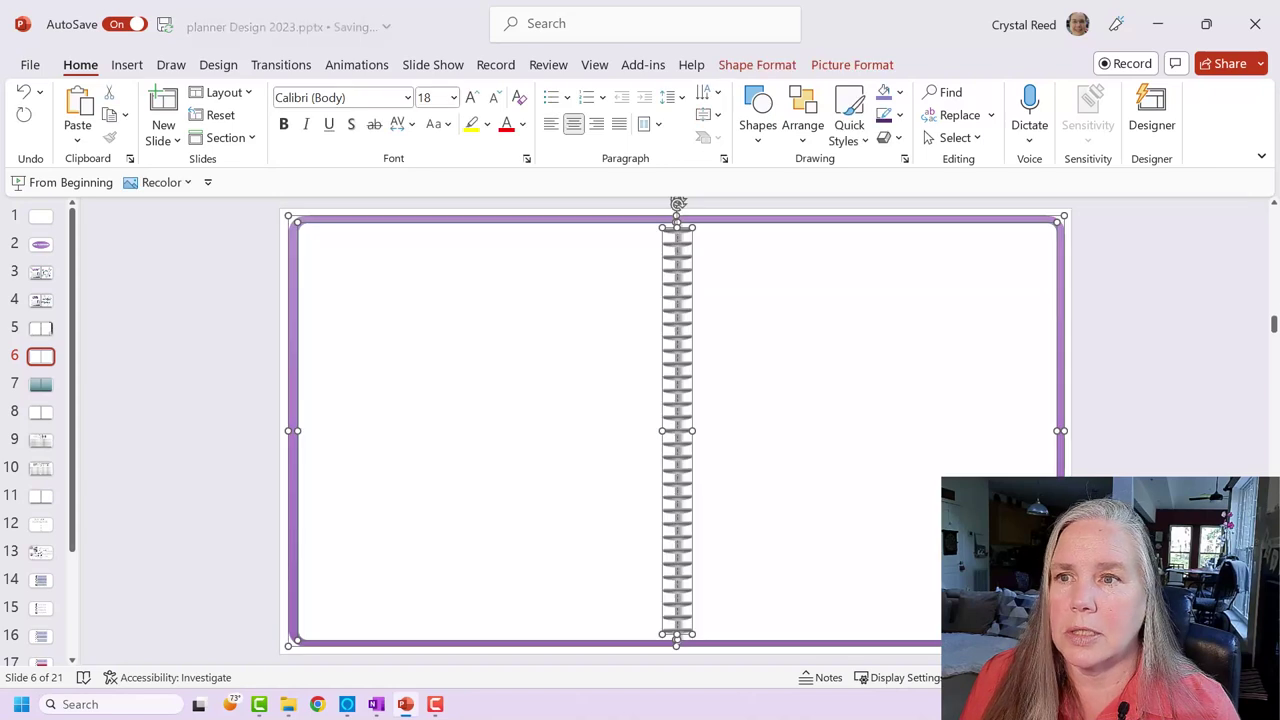
pyautogui.rightClick(806, 398)
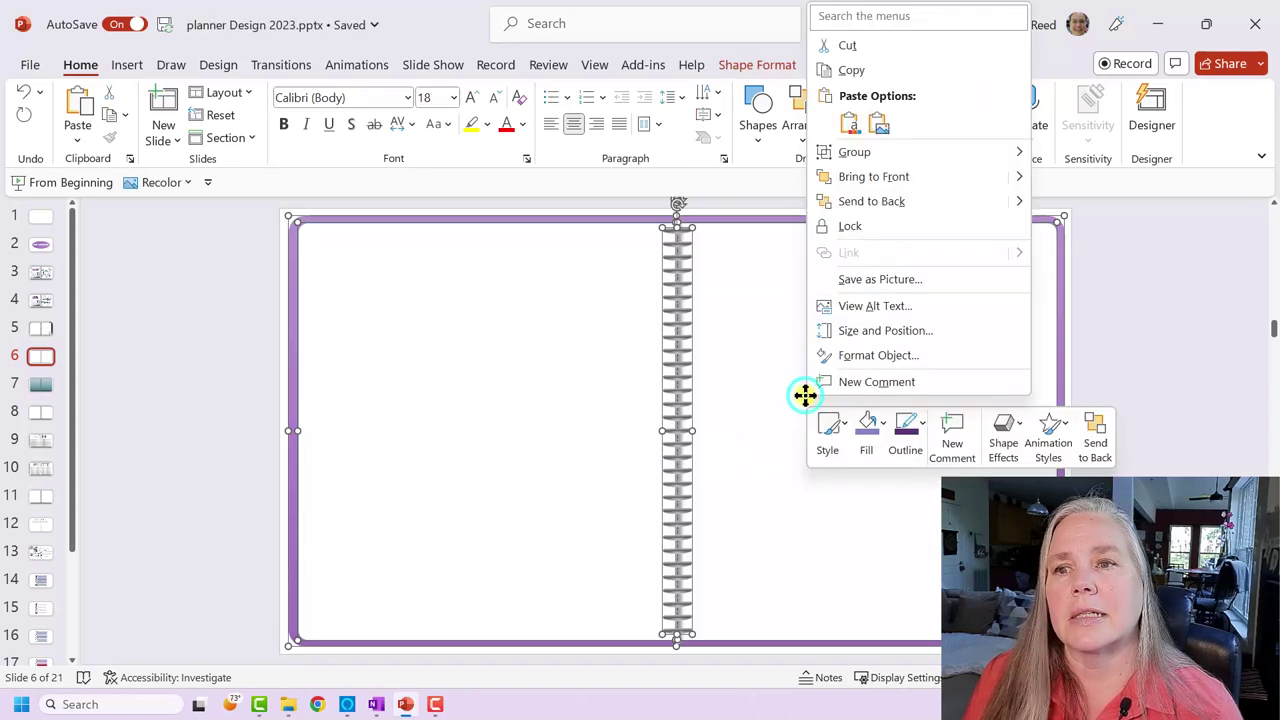
pyautogui.click(852, 69)
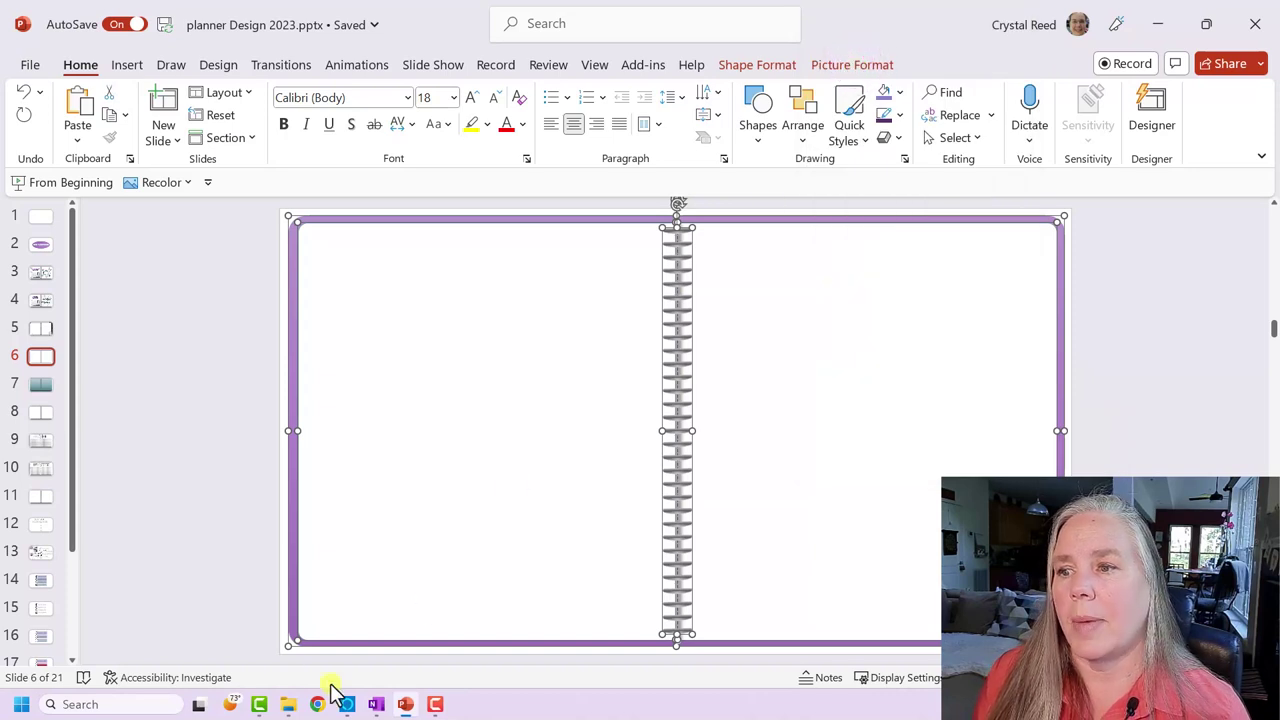
# - Paste the purple spiral notebook into OneNote directly below the teal notebook
pyautogui.click(378, 704)
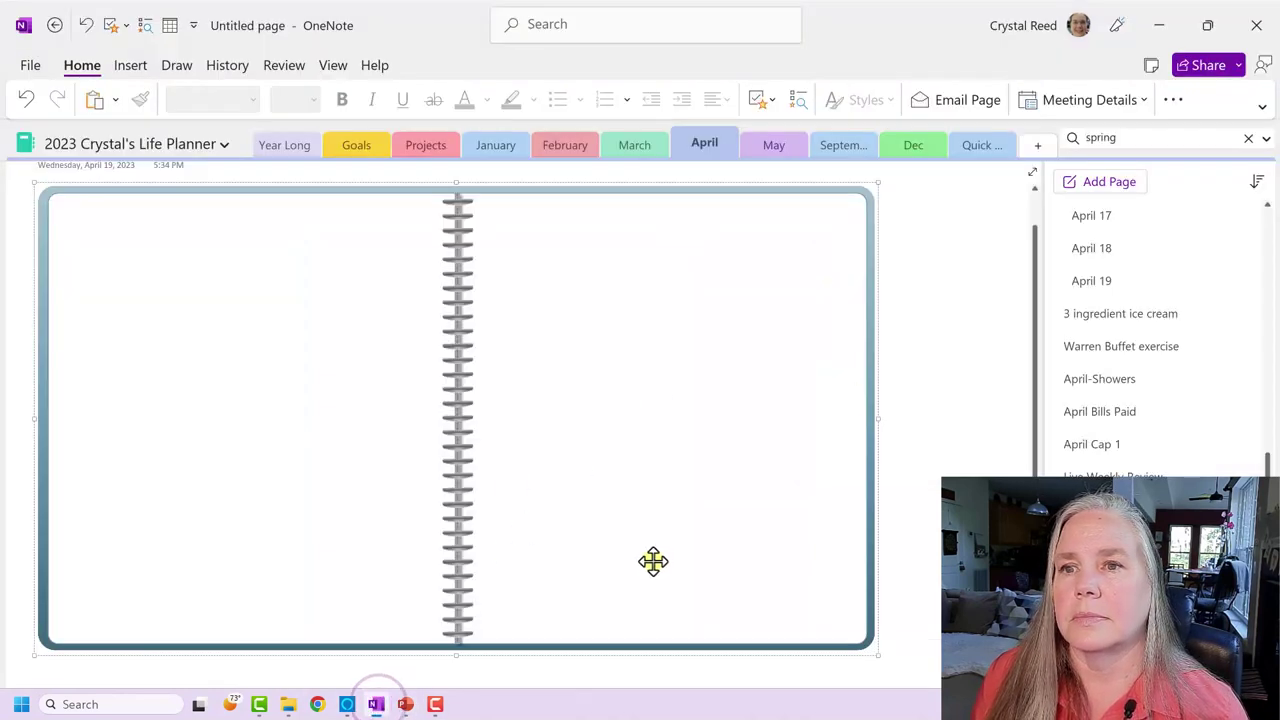
pyautogui.scroll(-4, 651, 560)
pyautogui.scroll(-2, 654, 562)
pyautogui.click(41, 361)
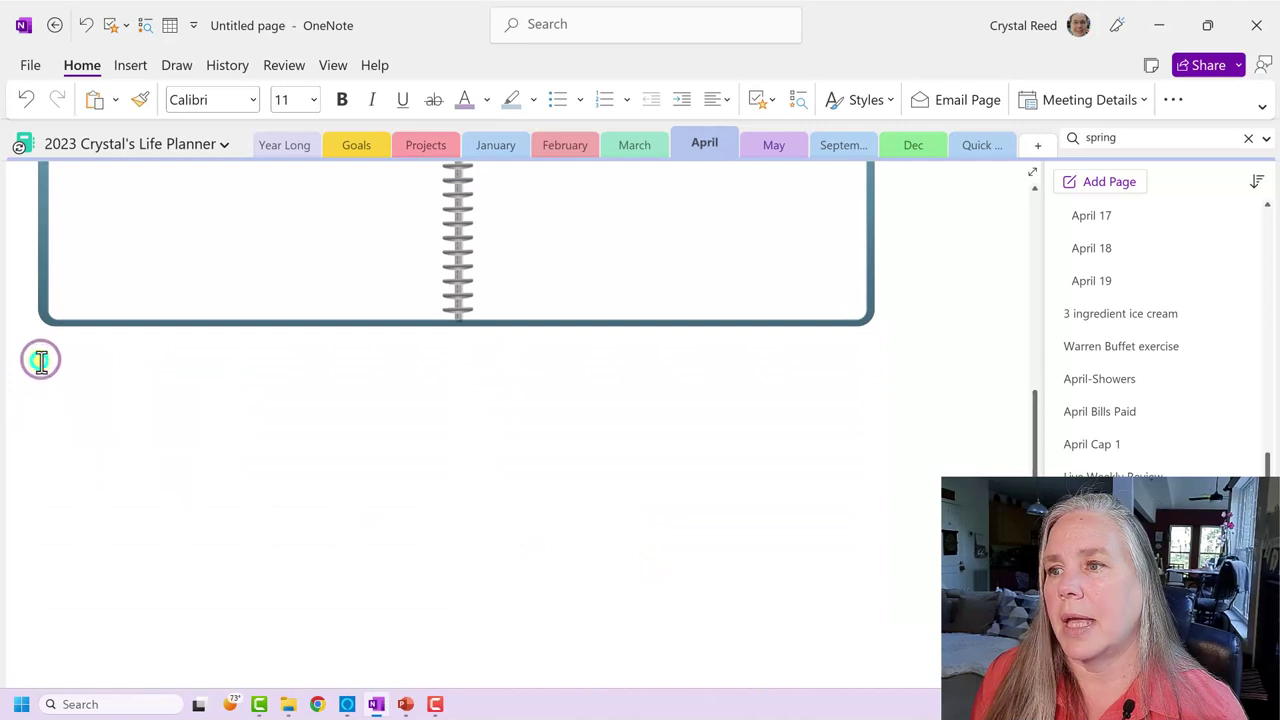
pyautogui.rightClick(41, 361)
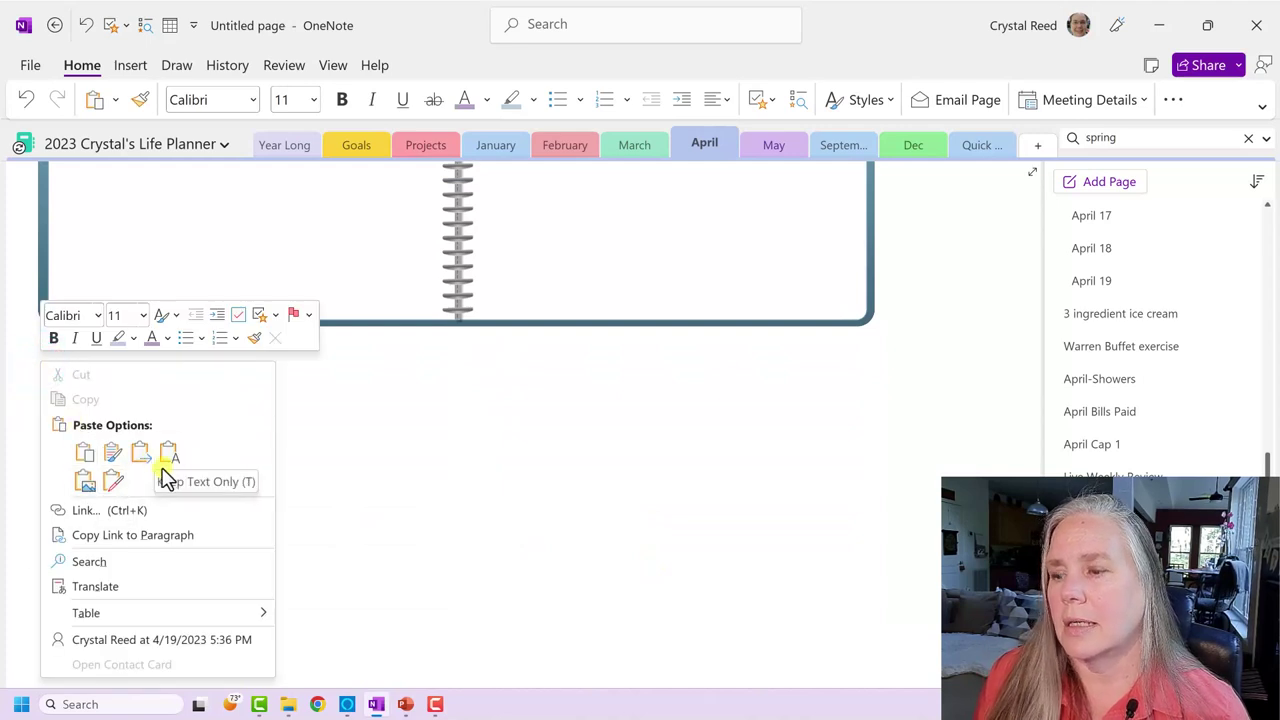
pyautogui.click(85, 455)
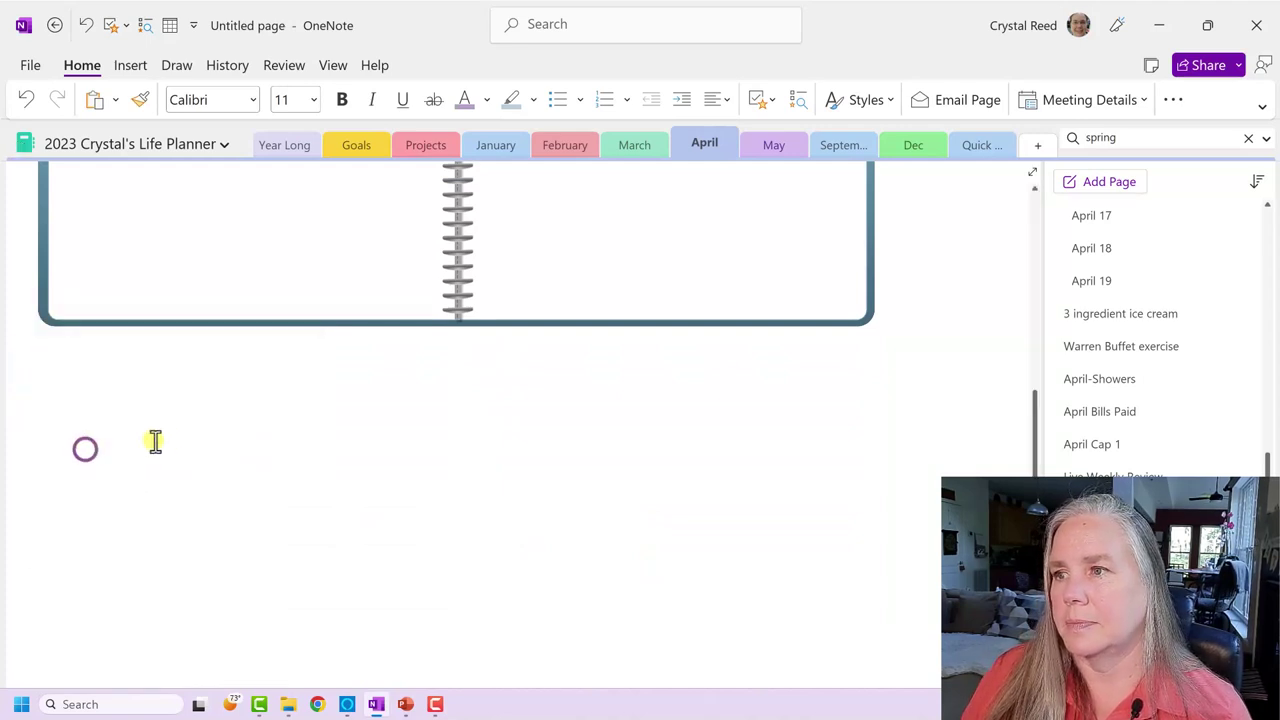
pyautogui.hotkey('ctrl', 'v')
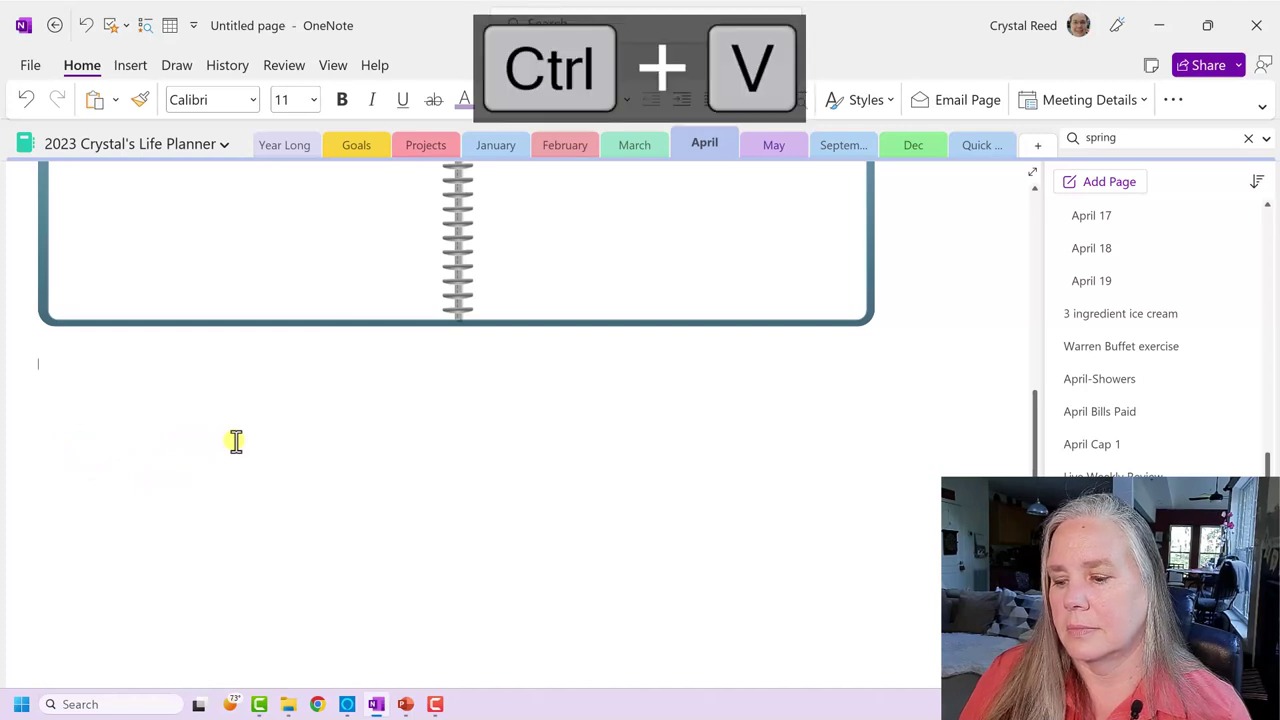
pyautogui.scroll(1, 235, 441)
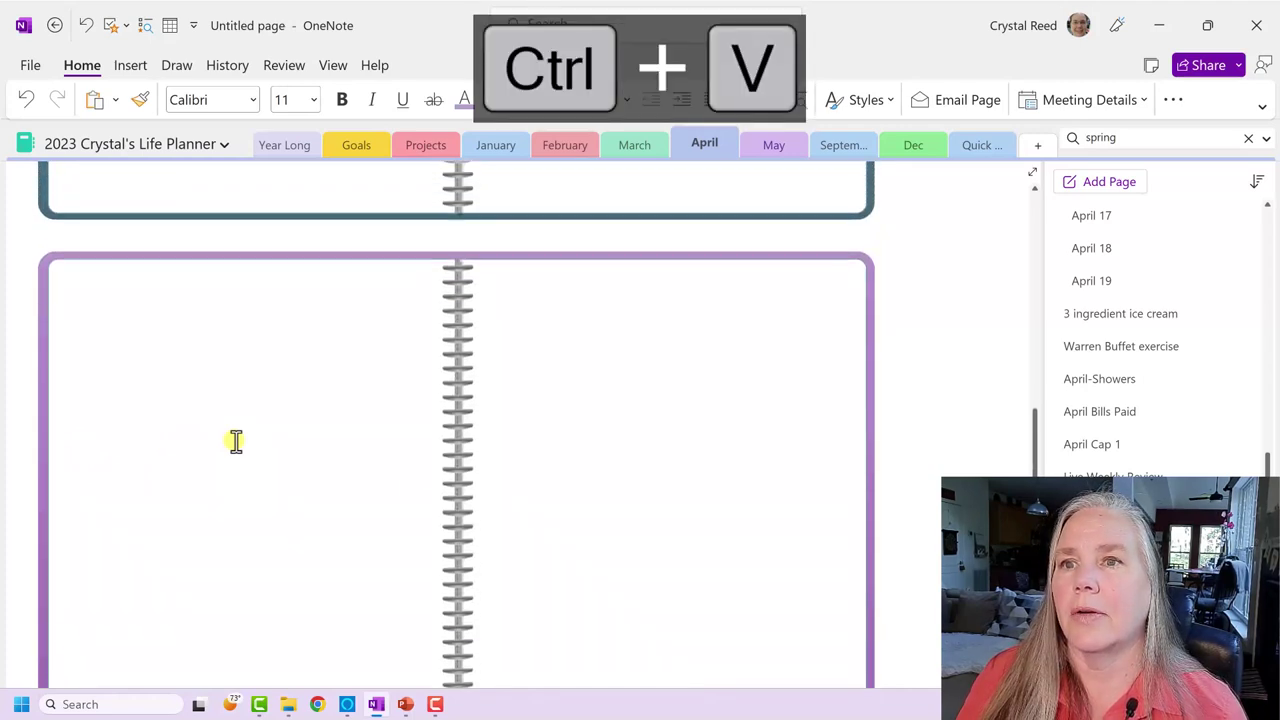
pyautogui.scroll(6, 236, 443)
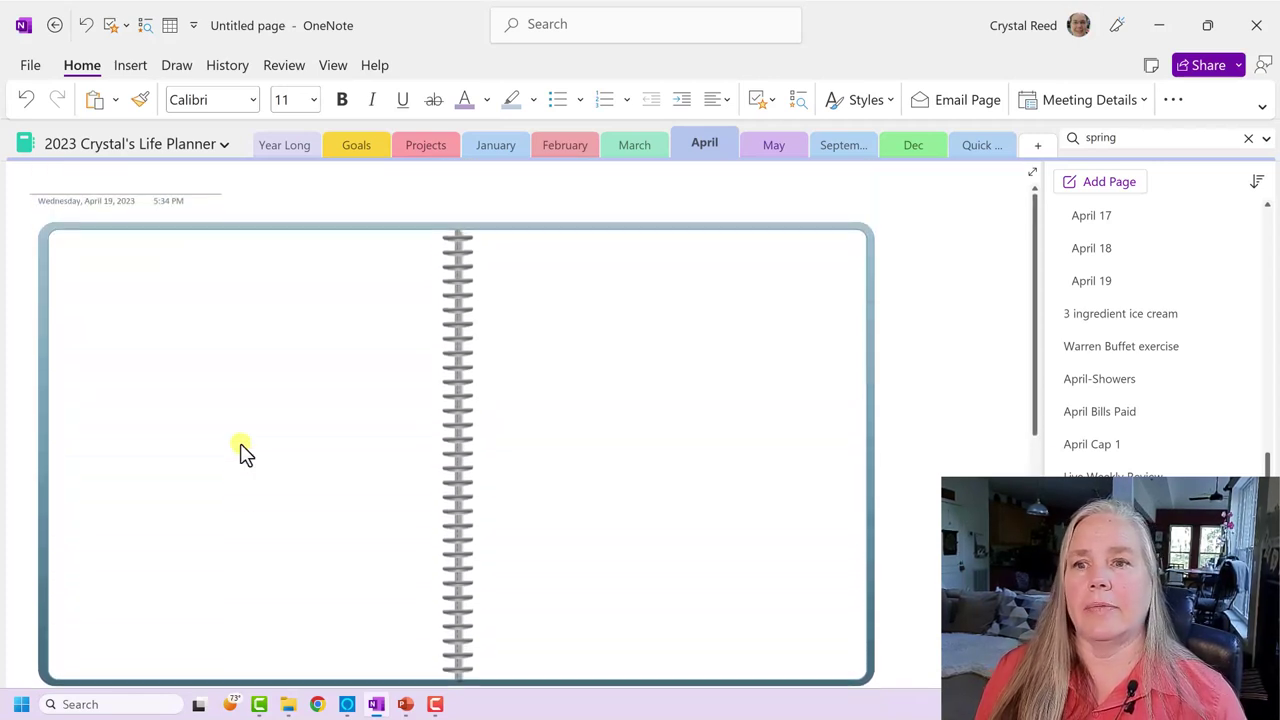
pyautogui.scroll(-5, 240, 450)
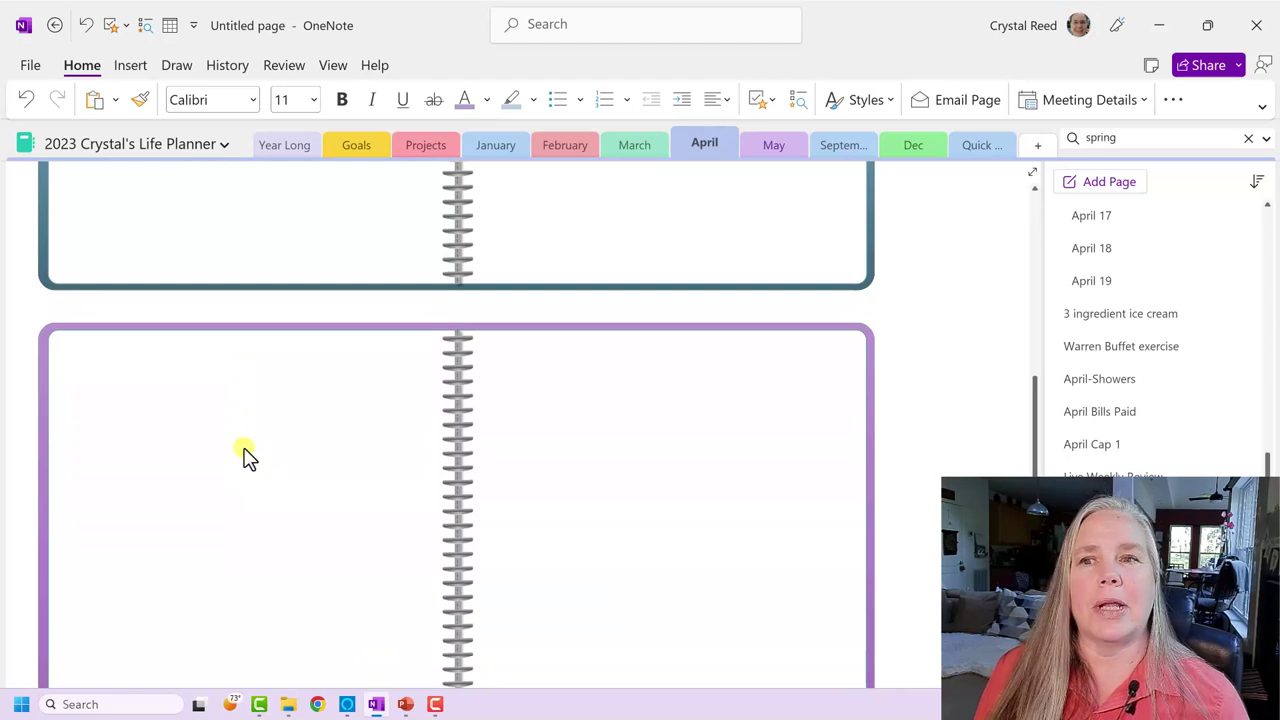
pyautogui.scroll(-1, 248, 456)
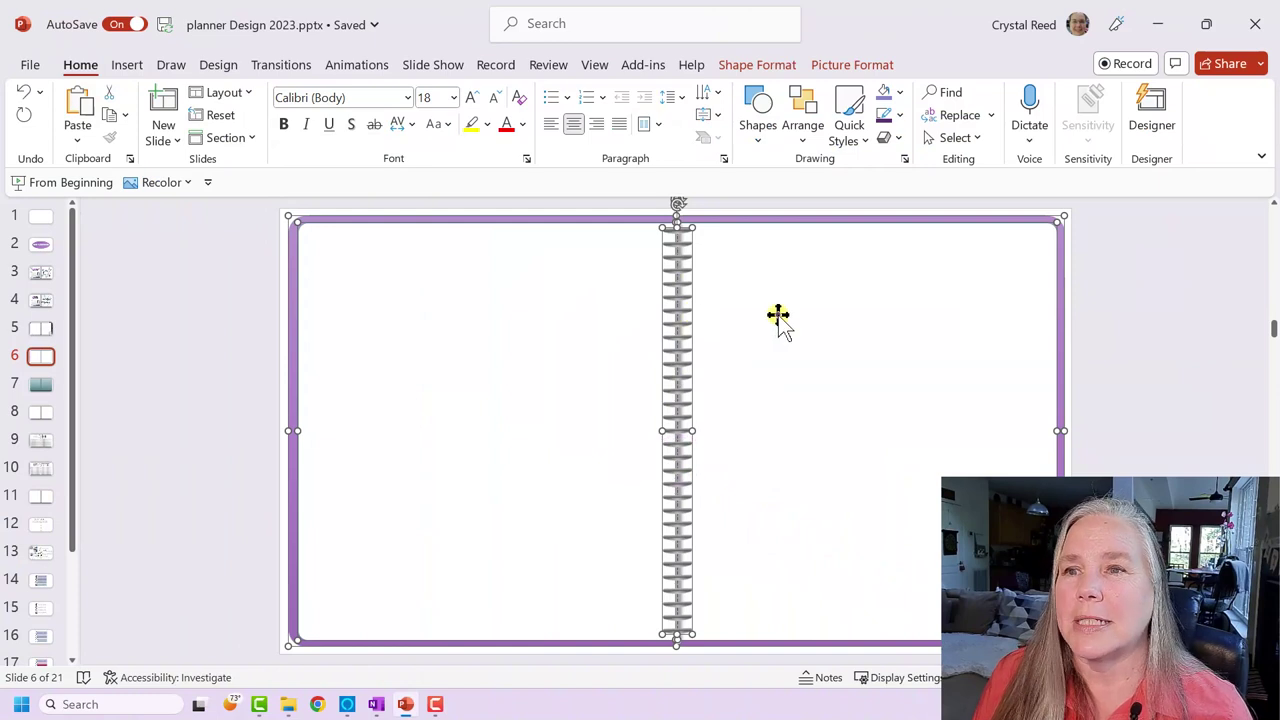
# - Rotate the spiral binding 90° and stretch it across the purple frame's top edge
pyautogui.click(1148, 340)
pyautogui.click(679, 425)
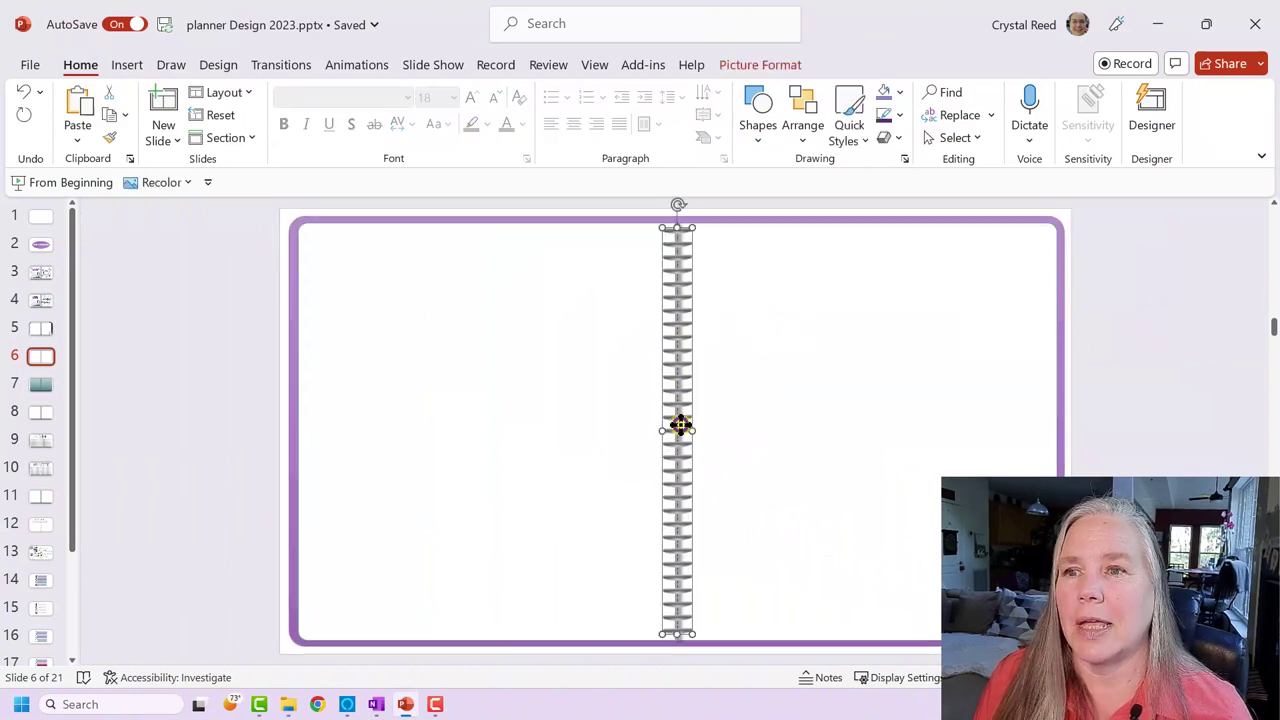
pyautogui.moveTo(681, 205); pyautogui.dragTo(830, 436)
pyautogui.moveTo(714, 429); pyautogui.dragTo(548, 222)
pyautogui.moveTo(710, 225); pyautogui.dragTo(1040, 229)
# - Select the frame and top spiral together and copy the whole notebook graphic
pyautogui.click(978, 303)
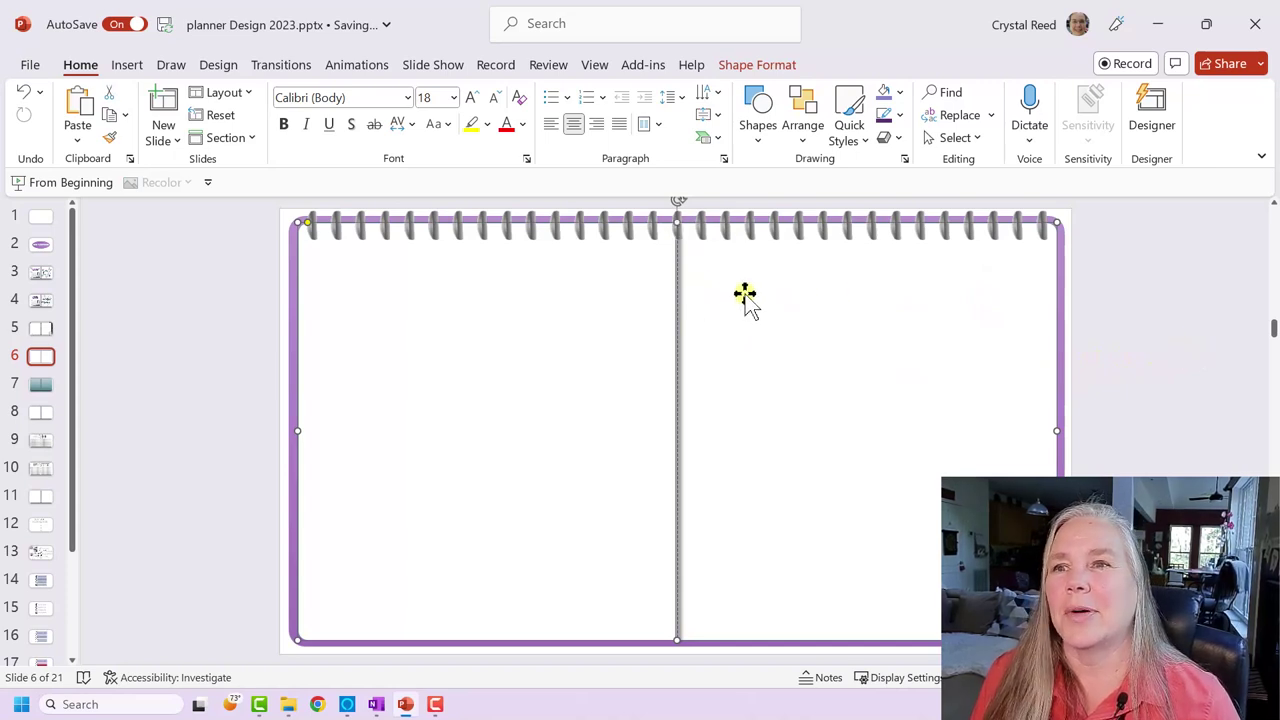
pyautogui.scroll(1, 750, 308)
pyautogui.click(764, 335)
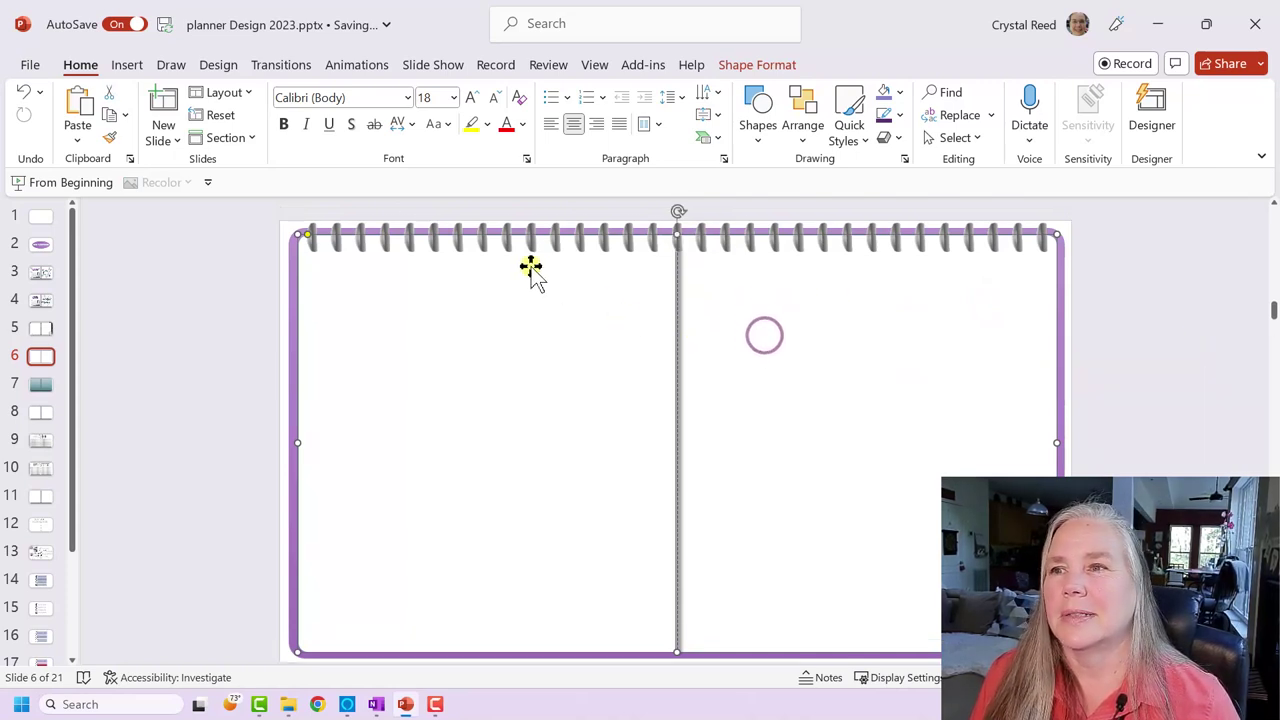
pyautogui.scroll(-1, 290, 232)
pyautogui.click(286, 222)
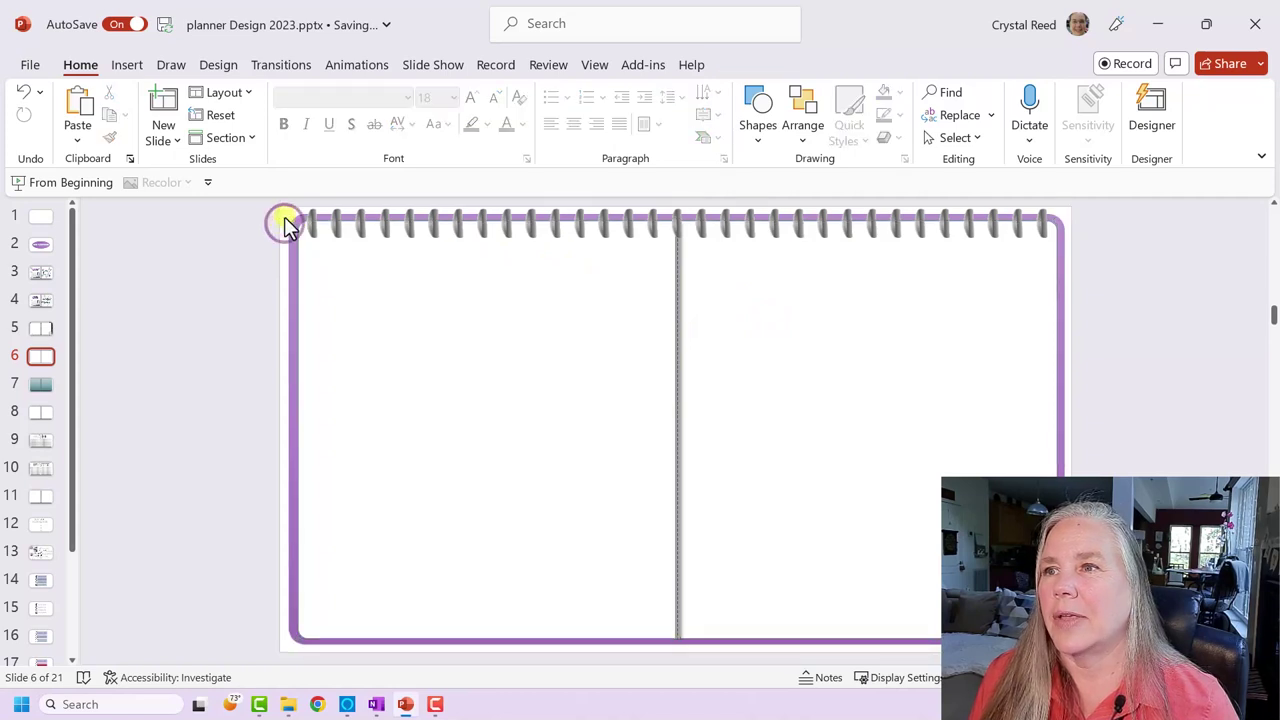
pyautogui.moveTo(283, 215); pyautogui.dragTo(1071, 651)
pyautogui.rightClick(876, 527)
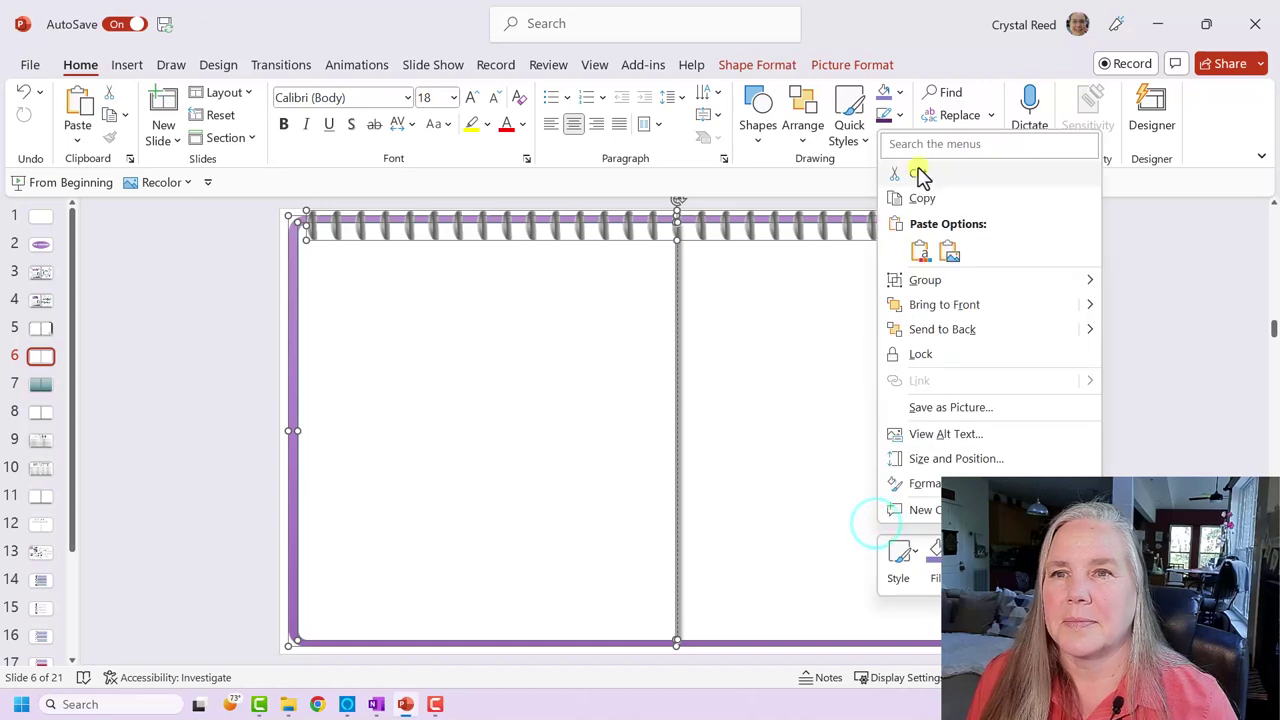
pyautogui.click(917, 200)
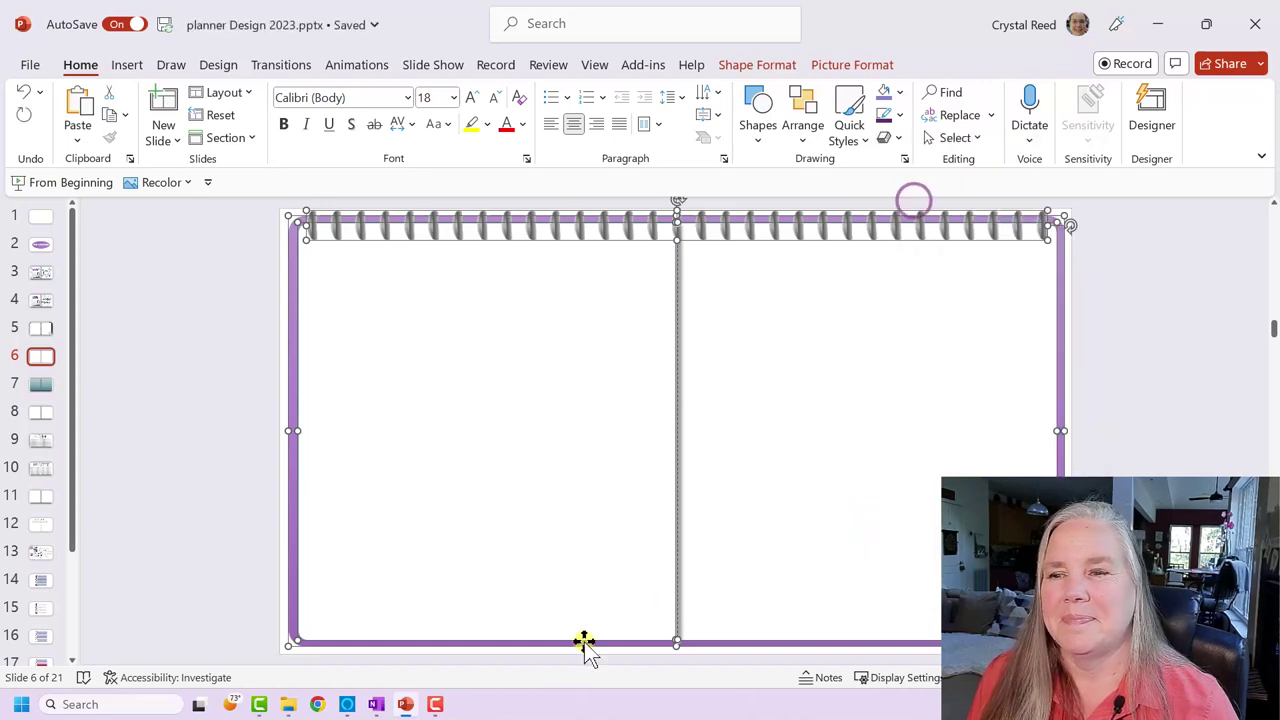
pyautogui.click(376, 704)
# - Paste the top-bound purple notebook below the centre-spiral one and nudge it left to align
pyautogui.scroll(-4, 640, 560)
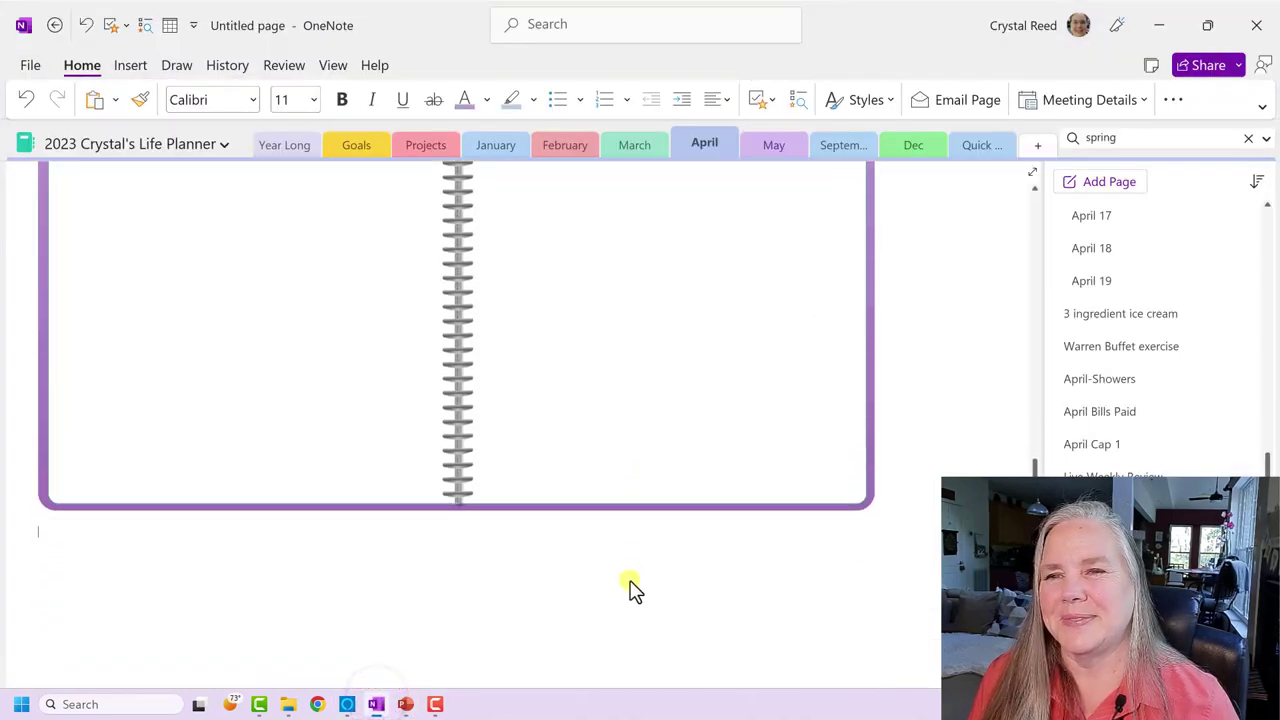
pyautogui.rightClick(86, 373)
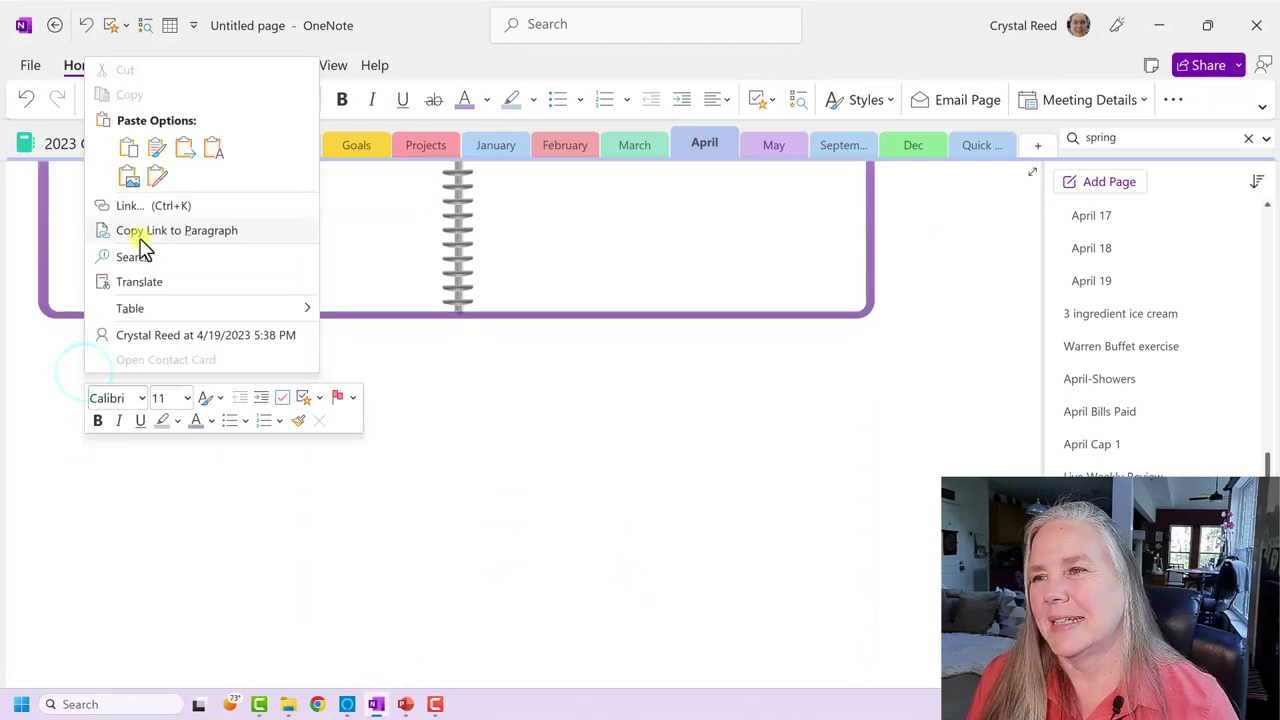
pyautogui.hotkey('ctrl', 'v')
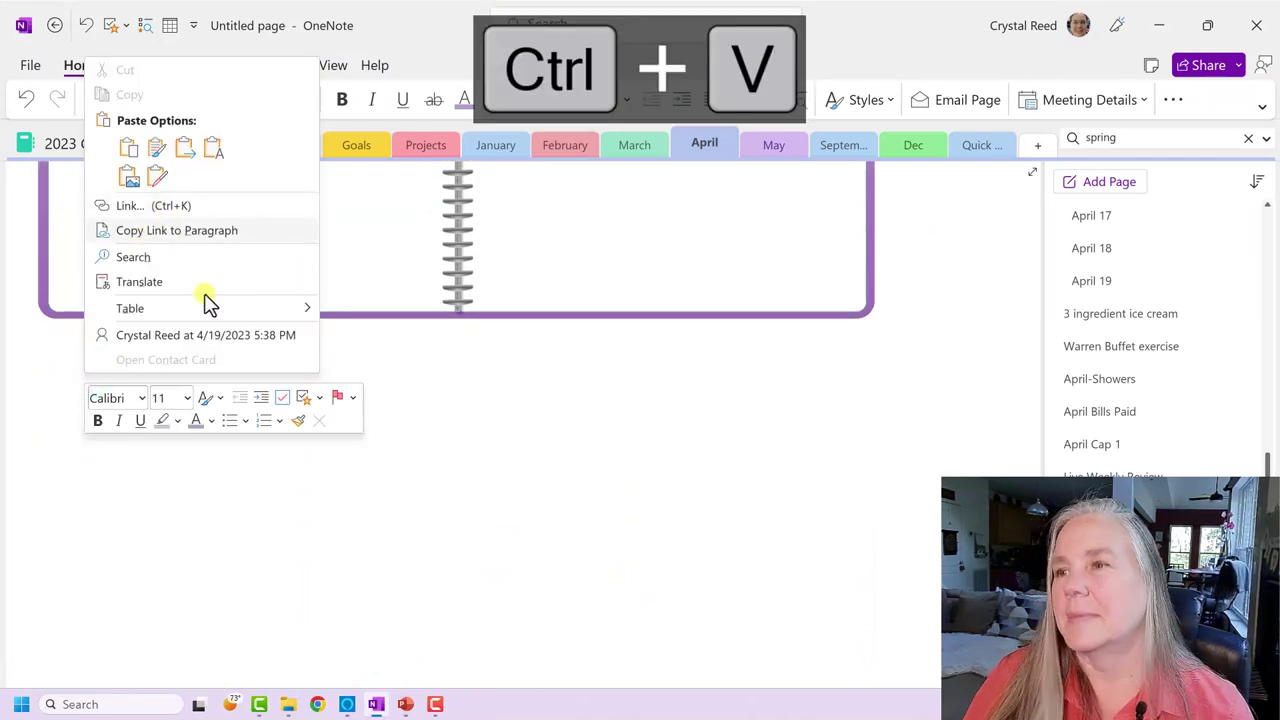
pyautogui.click(380, 461)
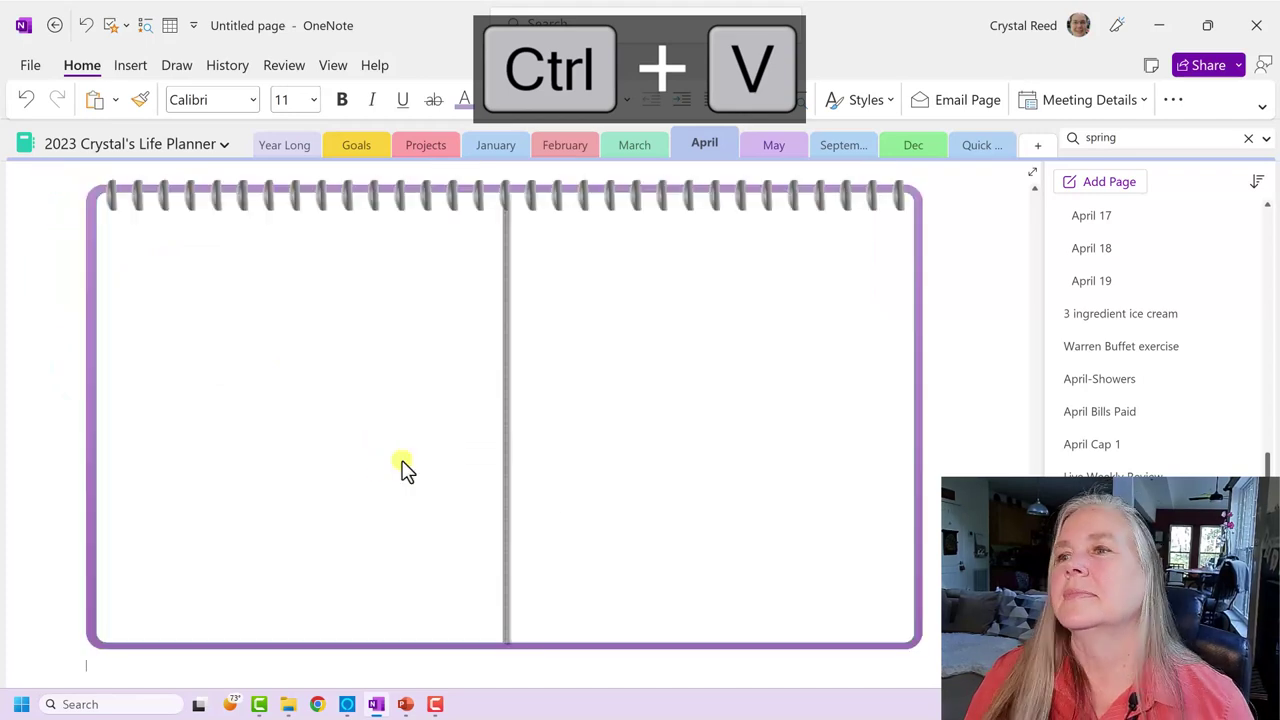
pyautogui.click(460, 303)
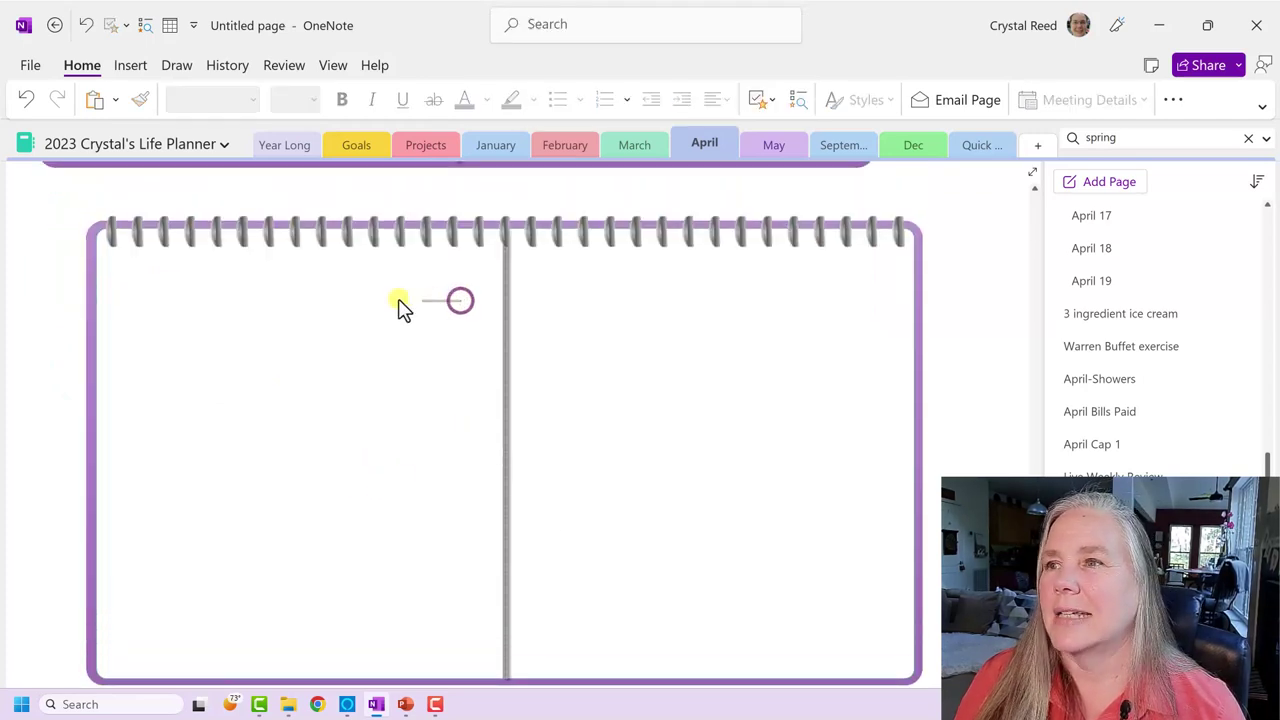
pyautogui.moveTo(437, 294); pyautogui.dragTo(405, 295)
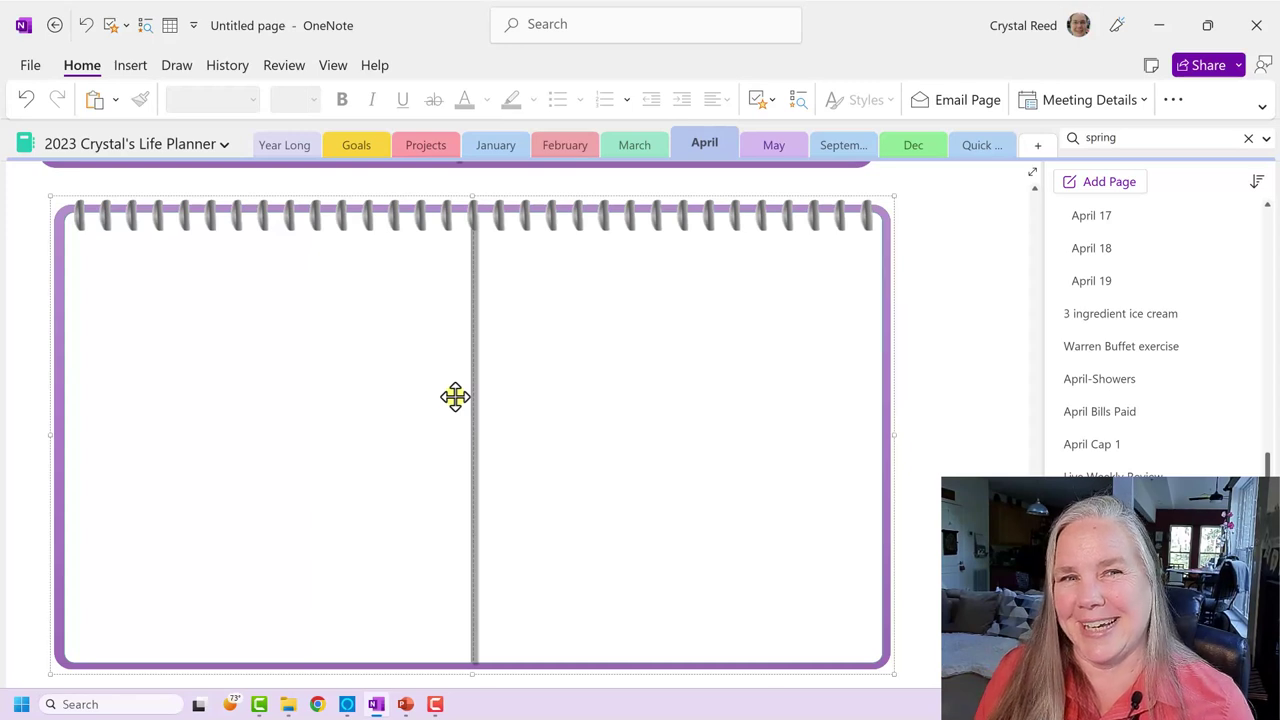
pyautogui.scroll(1, 451, 381)
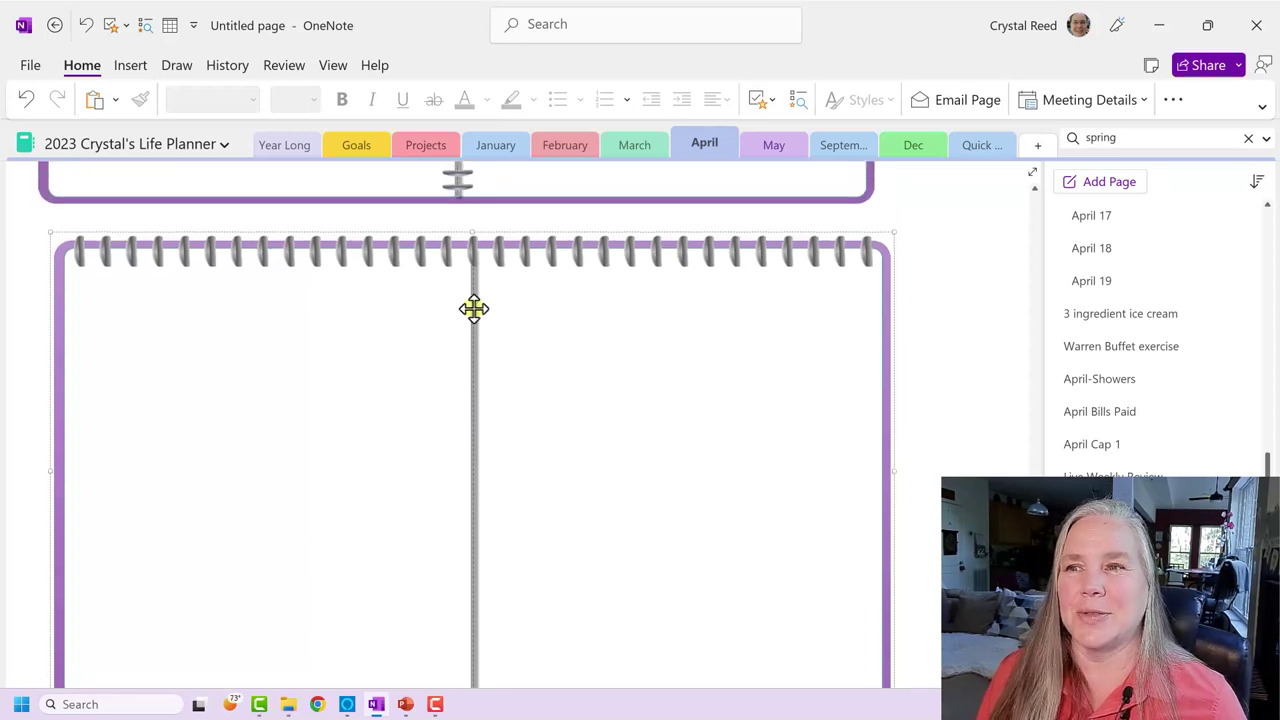
pyautogui.scroll(2, 471, 365)
pyautogui.scroll(1, 471, 365)
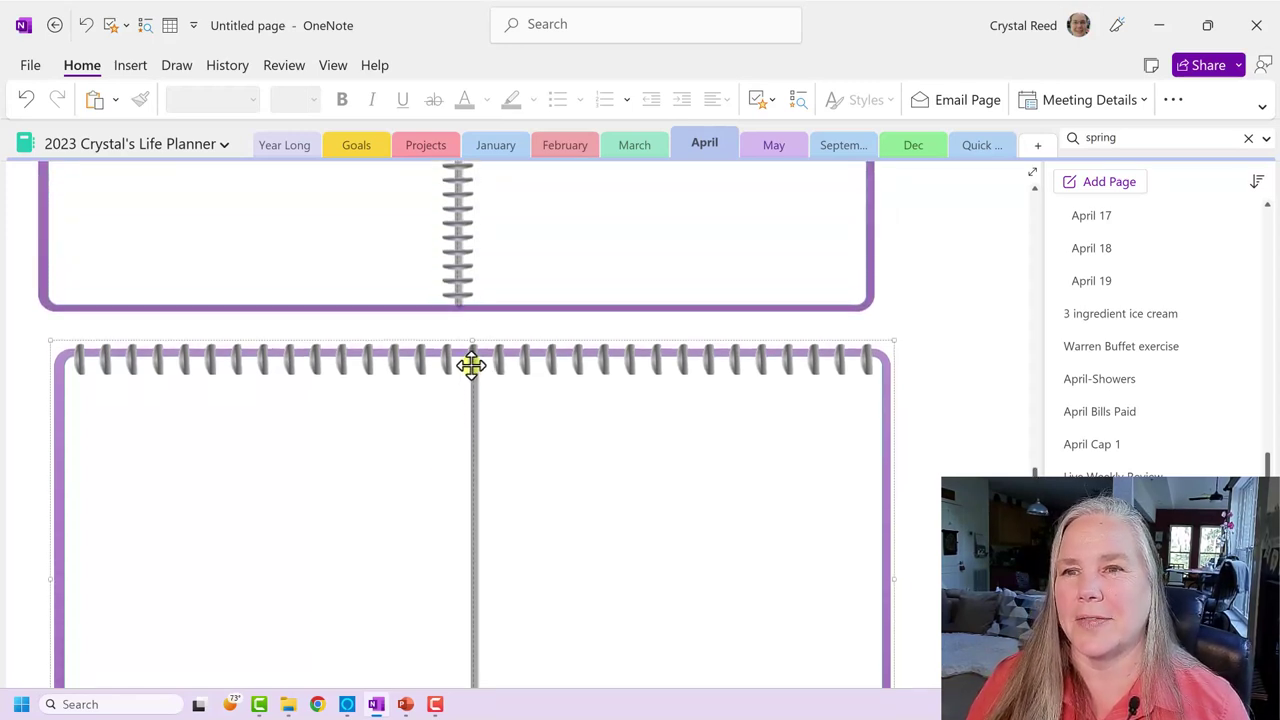
pyautogui.scroll(1, 471, 365)
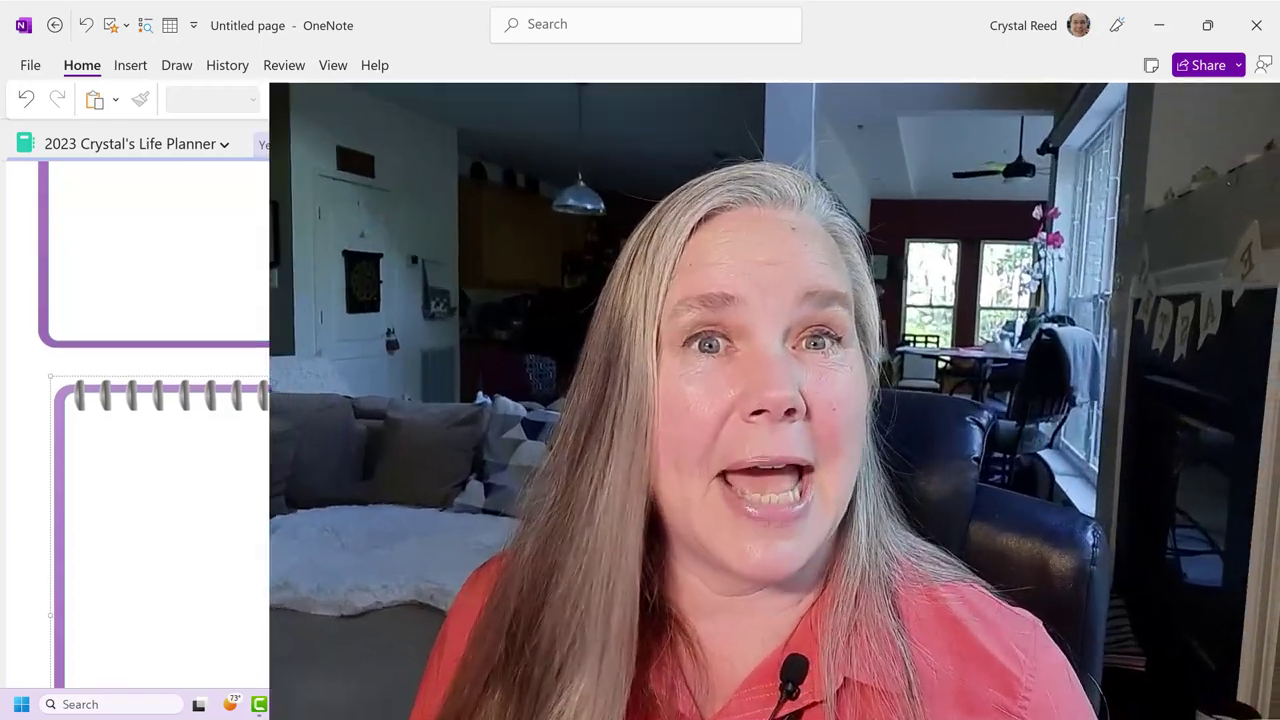